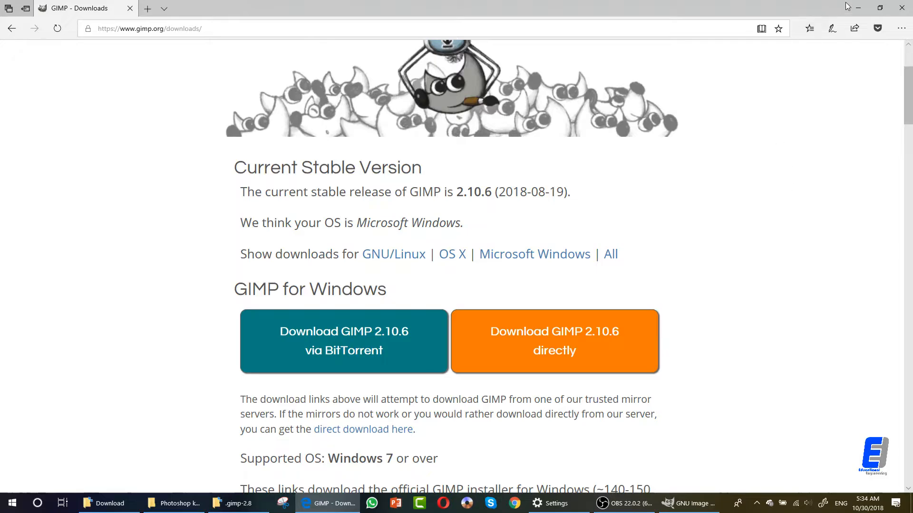
- Examine the tool order in the Photoshop screenshot open in Photos and compare it with the GIMP toolbox
left_click(857, 8)
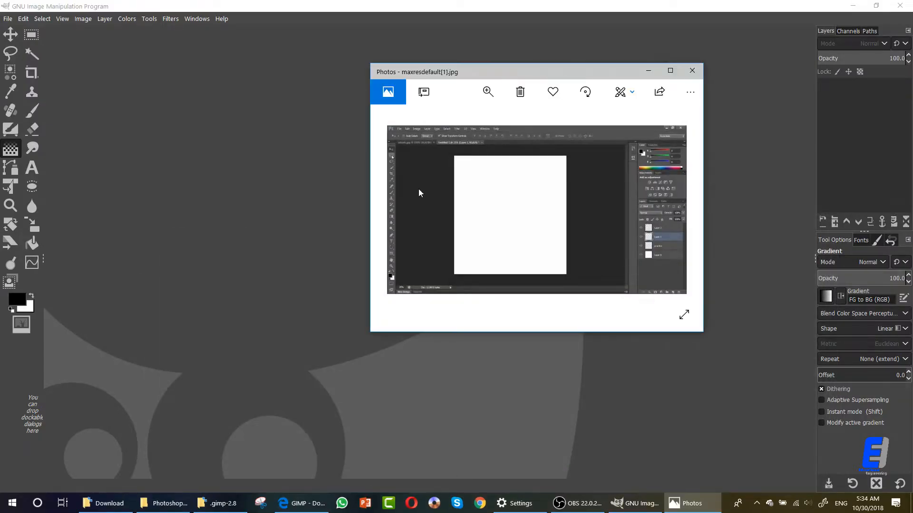
scroll(406, 163, "up", 3)
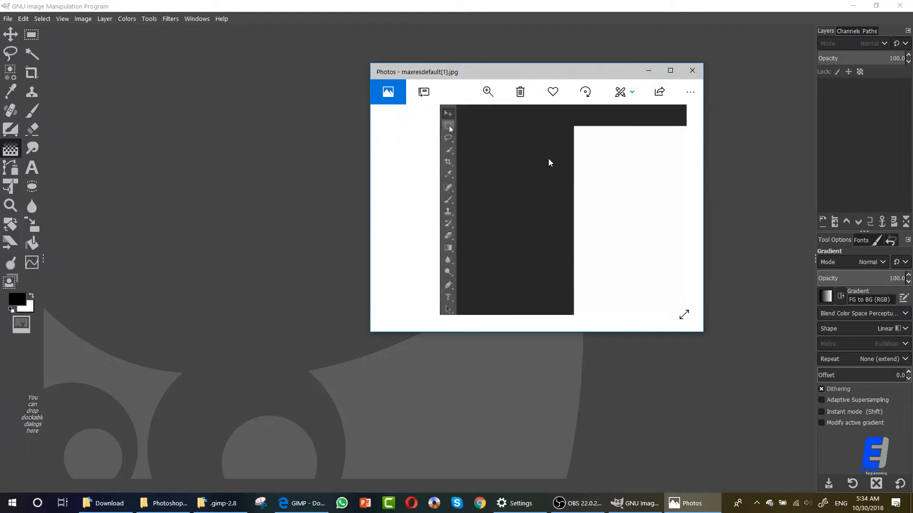
scroll(402, 151, "down", 3)
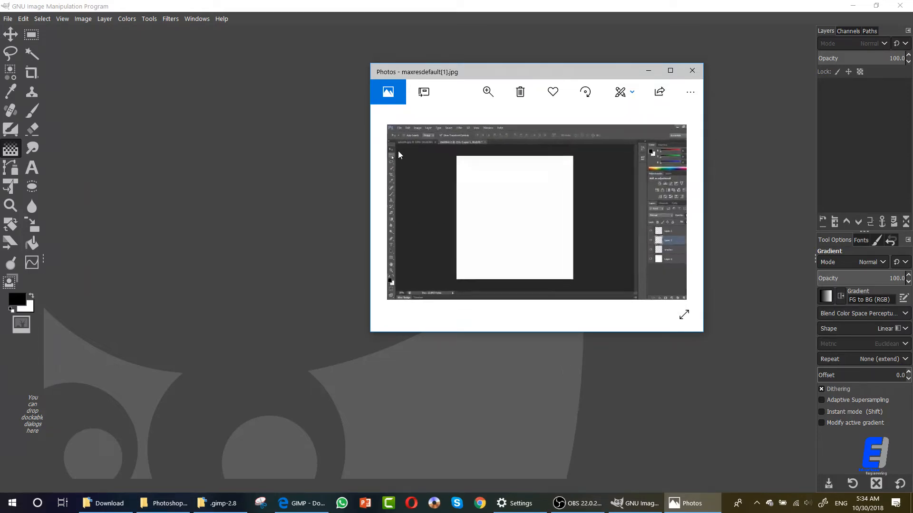
scroll(400, 152, "up", 4)
left_click_drag(423, 198, 560, 222)
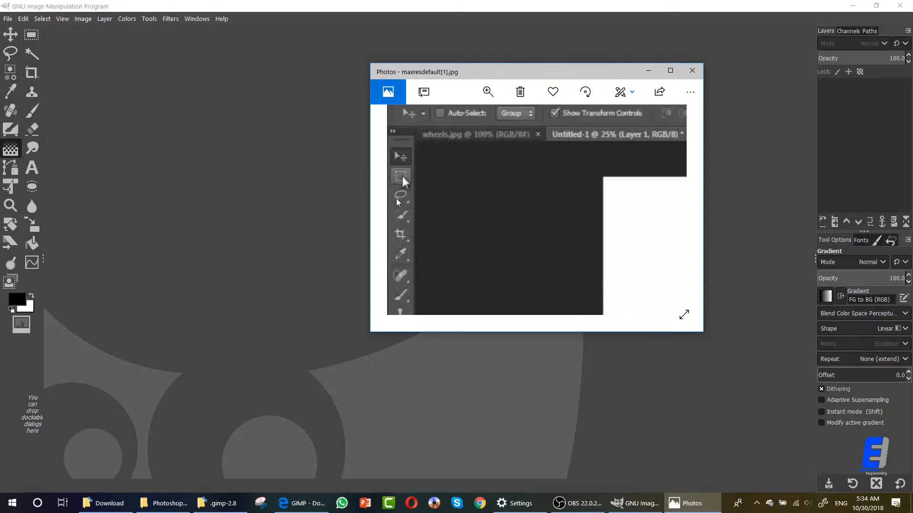
mouse_move(44, 138)
left_mouse_down()
mouse_move(30, 137)
mouse_move(43, 137)
left_mouse_up()
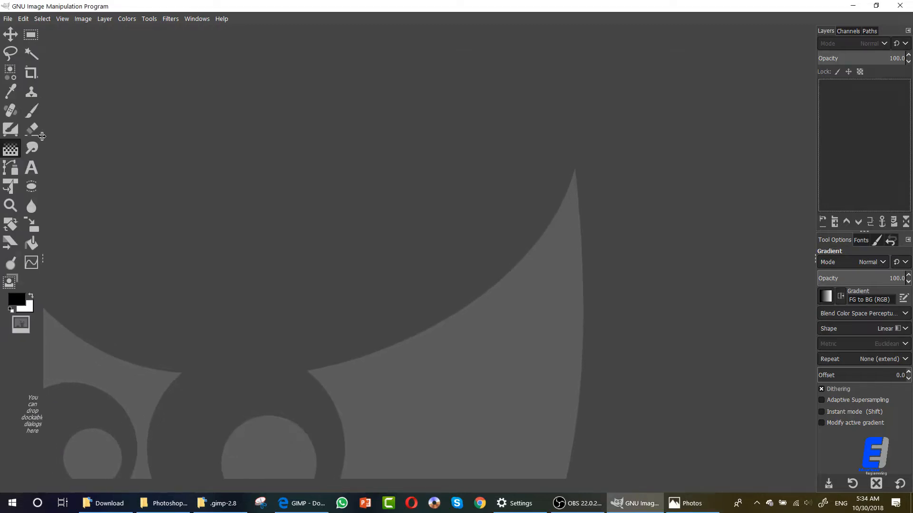
left_click(687, 503)
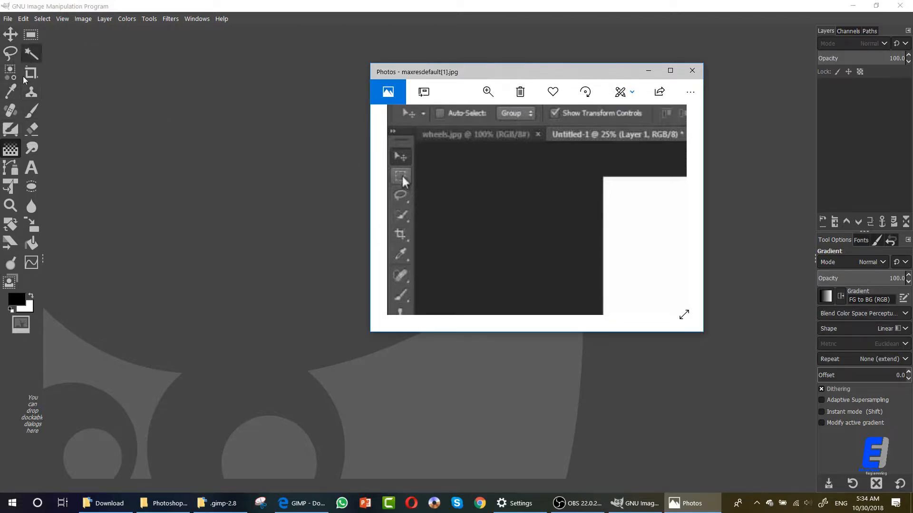
left_click(86, 119)
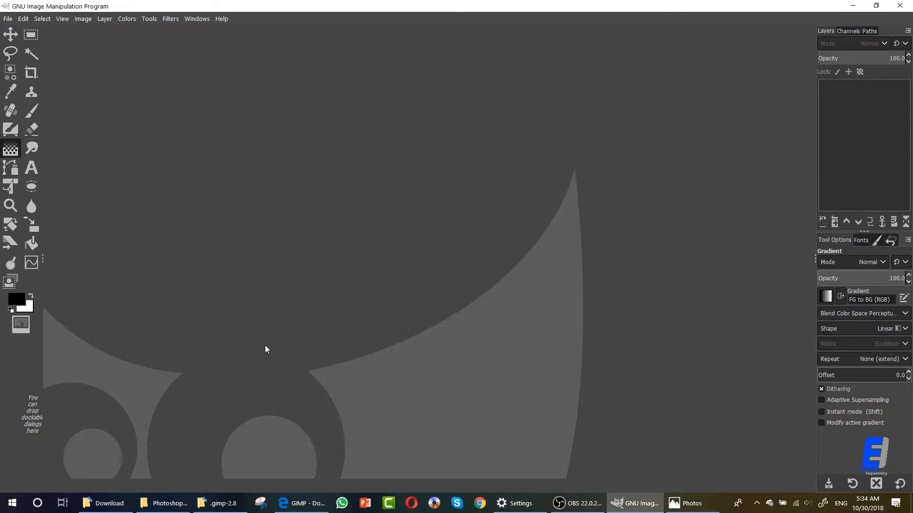
left_click(689, 504)
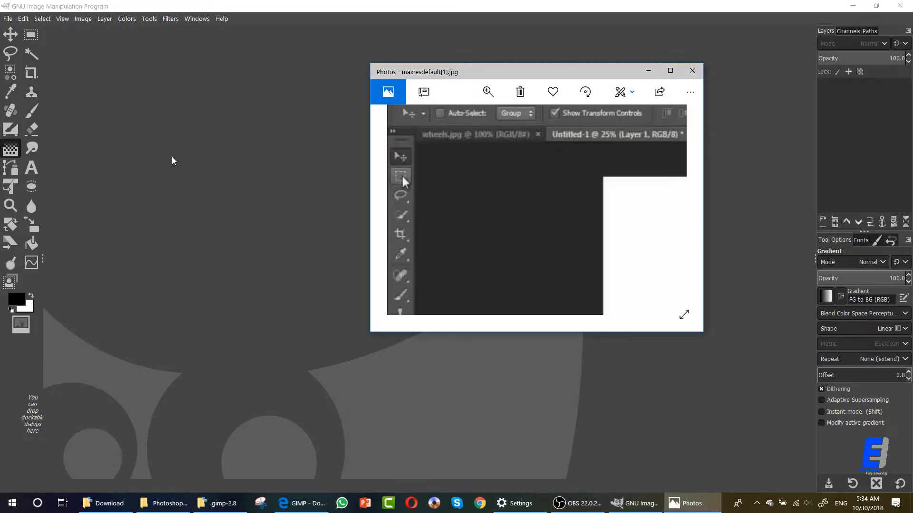
- Restore the GIMP window to a smaller size and place the Photos window with the Photoshop screenshot beside it
left_click(871, 8)
left_click_drag(625, 79, 773, 68)
left_click(35, 14)
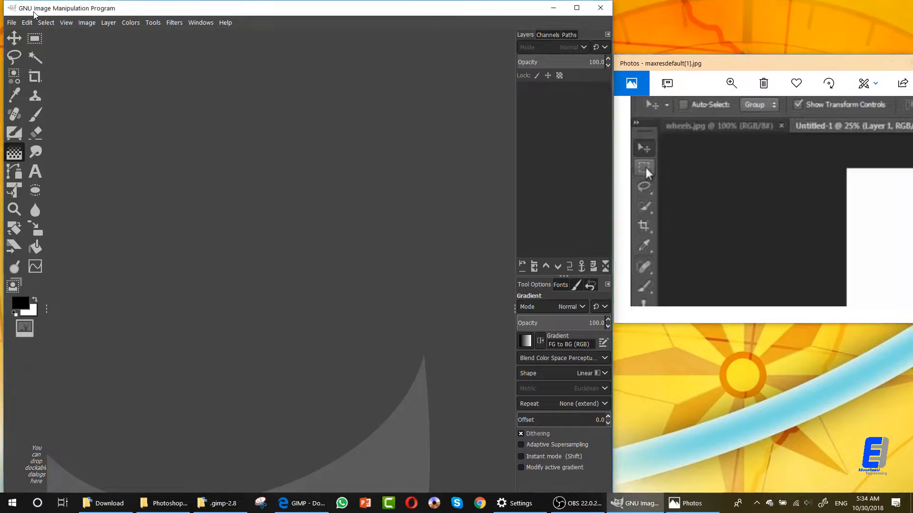
left_click_drag(35, 14, 30, 14)
- Open the Toolbox settings in GIMP's preferences
left_click(22, 23)
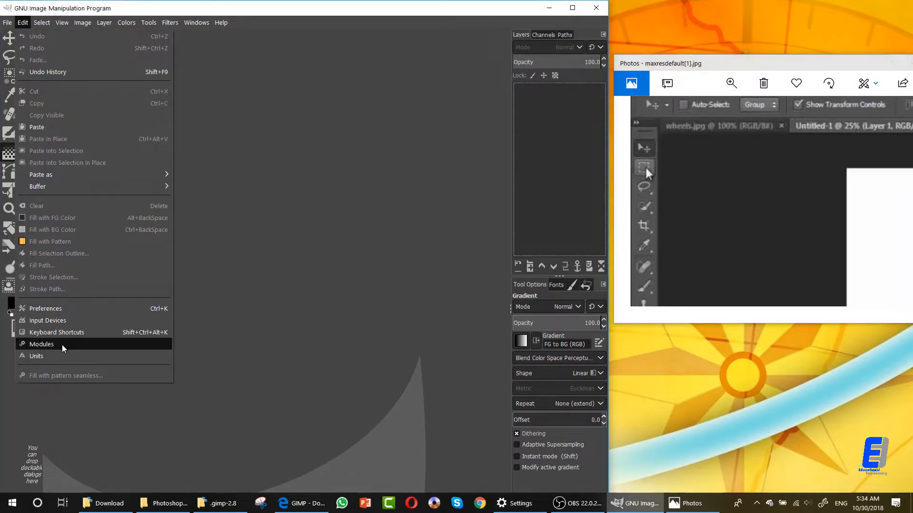
left_click(51, 312)
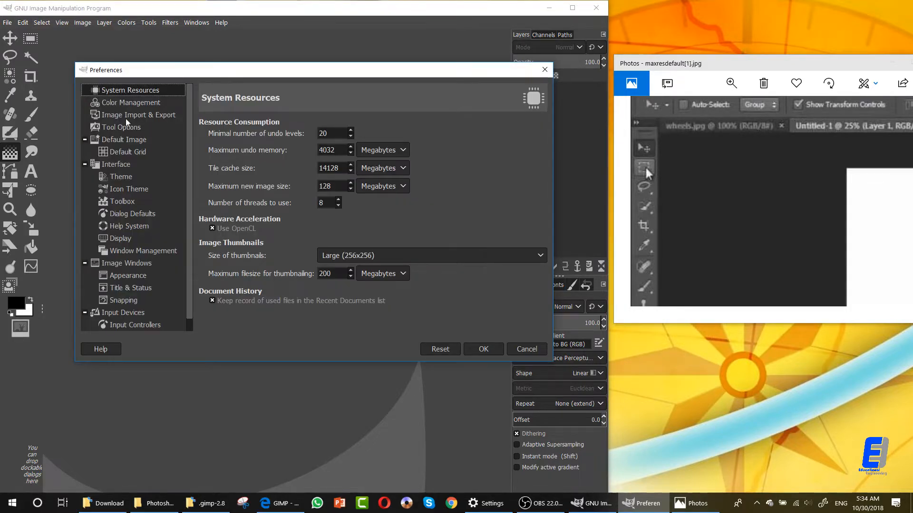
left_click(126, 202)
- Hide the Foreground Select, Curves, Dodge / Burn and Bucket Fill tools from the toolbox
scroll(292, 247, "down", 10)
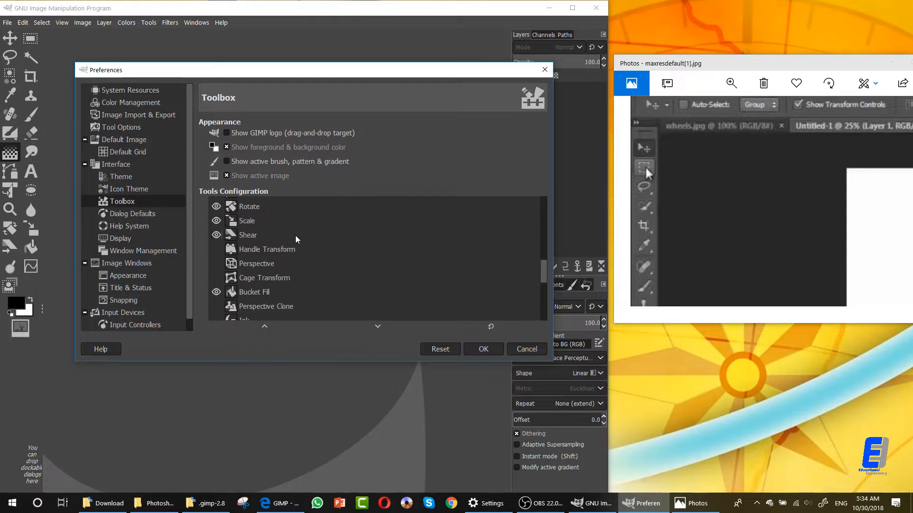
left_click(216, 299)
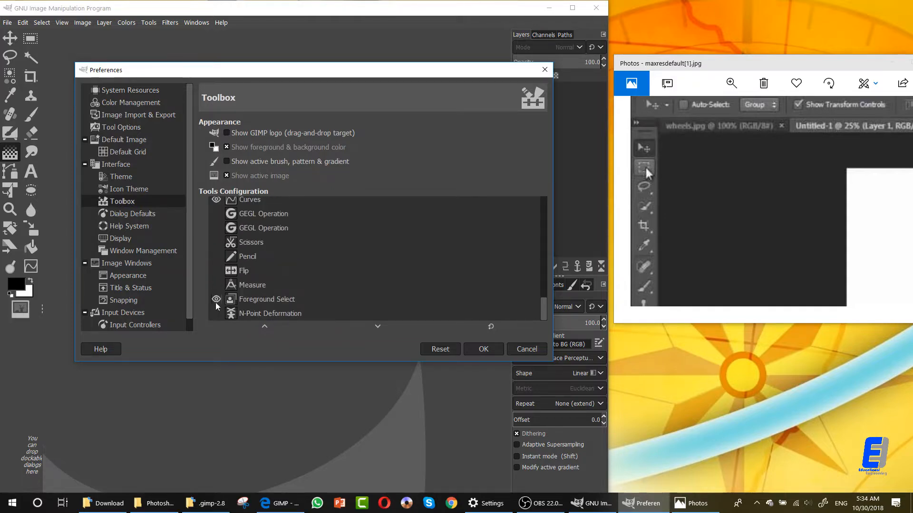
scroll(216, 299, "up", 2)
left_click(216, 238)
scroll(216, 240, "up", 2)
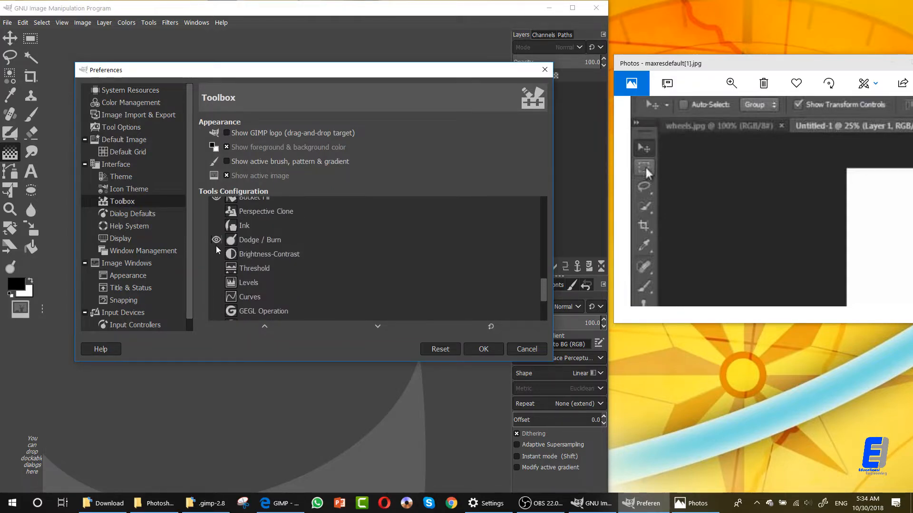
left_click(216, 237)
scroll(217, 240, "up", 1)
left_click(217, 238)
scroll(217, 239, "up", 3)
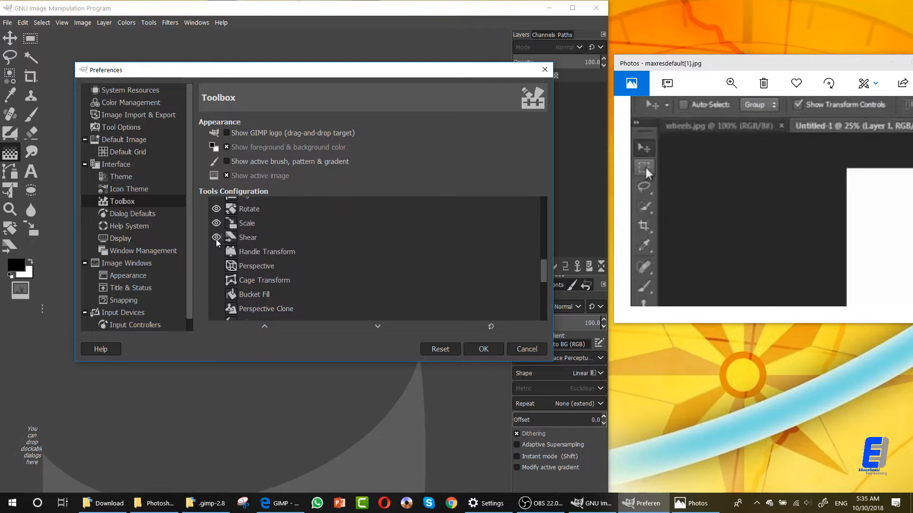
- Hide the Shear, Scale, Rotate and Blur / Sharpen tools from the toolbox
left_click(217, 239)
left_click(218, 223)
left_click(218, 213)
scroll(218, 215, "up", 3)
left_click(216, 240)
scroll(217, 240, "up", 1)
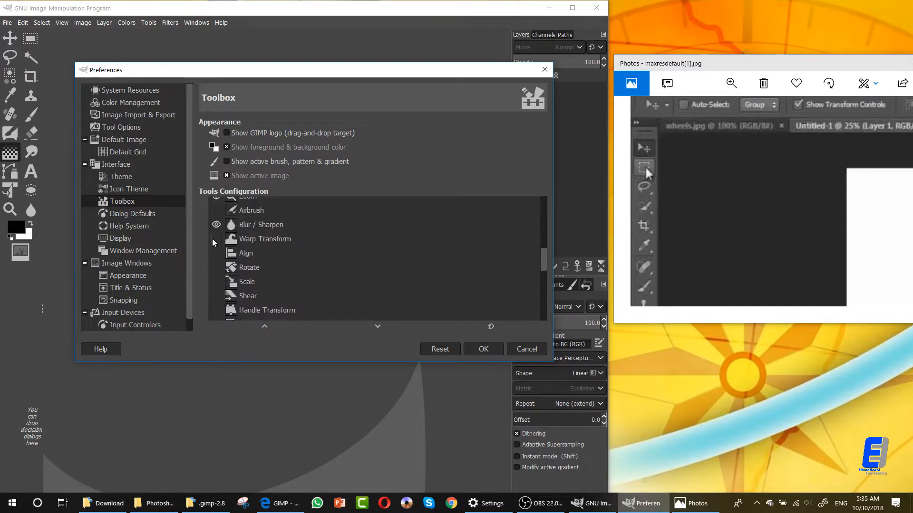
left_click(216, 236)
scroll(215, 245, "up", 2)
left_click(214, 246)
scroll(215, 250, "up", 2)
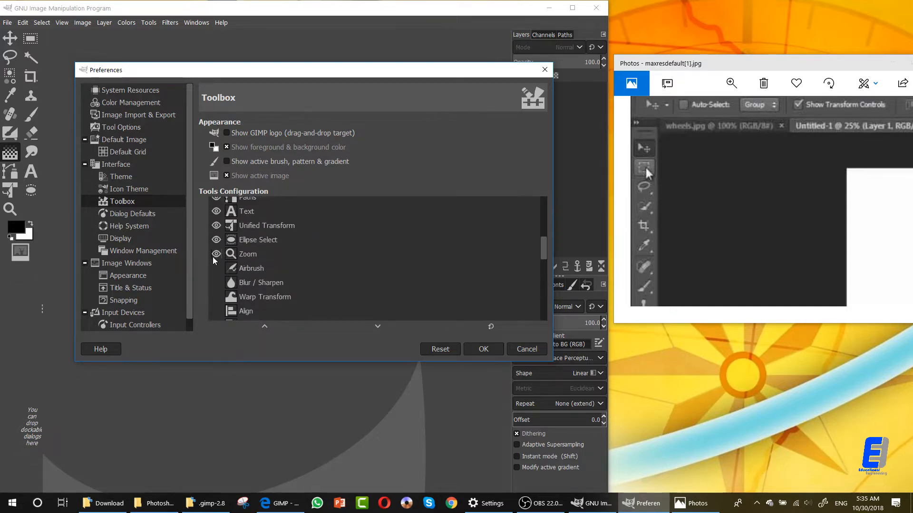
- Try moving Rectangle Select below Color Picker in the tool order, and return it to its place below Move
scroll(223, 266, "up", 5)
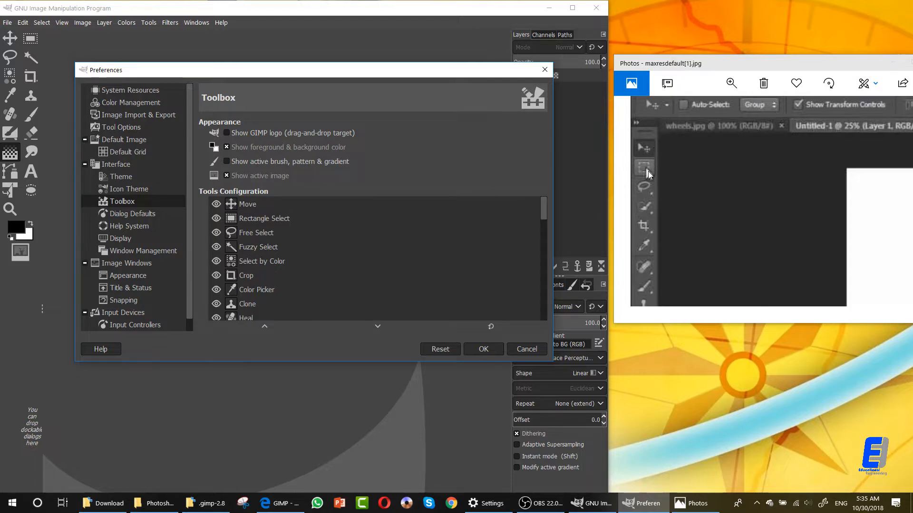
left_click(283, 225)
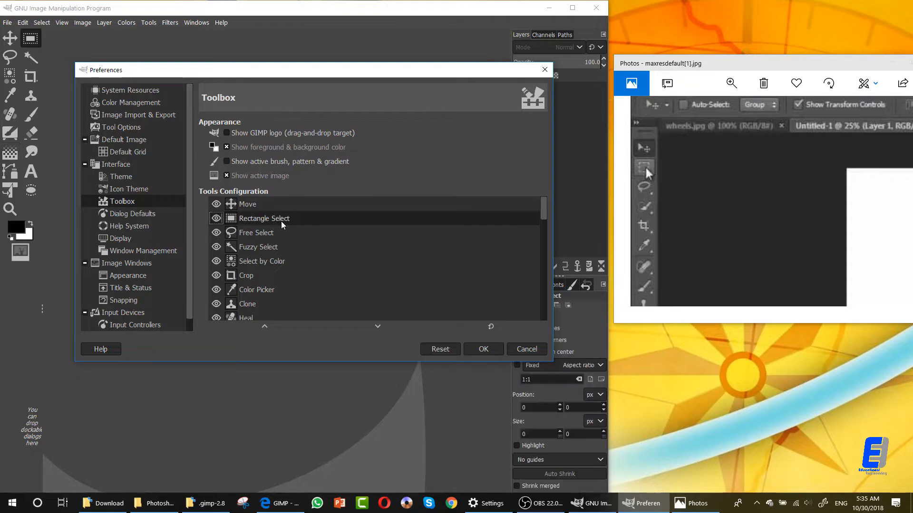
left_click_drag(283, 225, 279, 304)
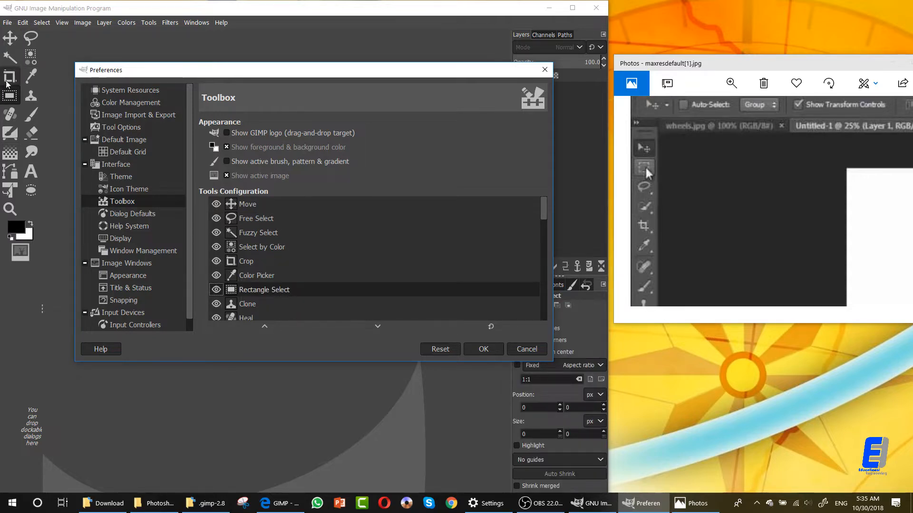
left_click_drag(265, 293, 261, 223)
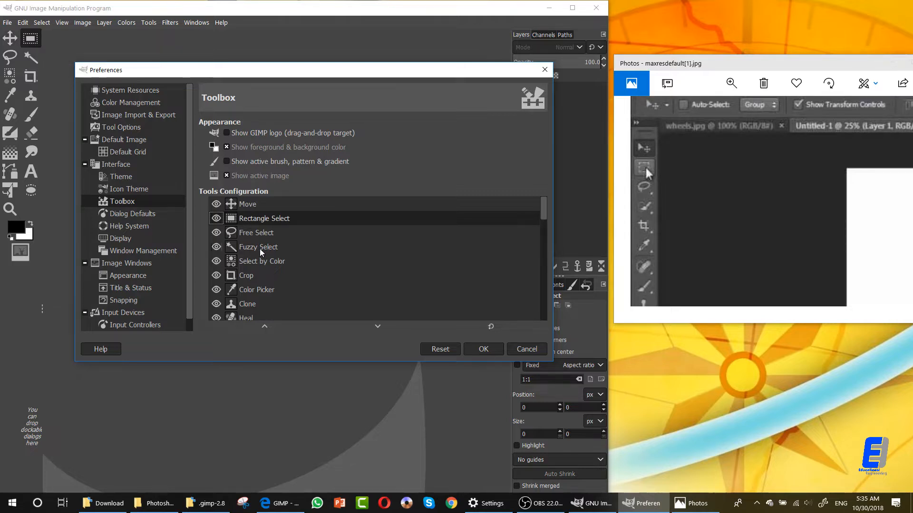
- Move Crop, Color Picker and Heal, in that order, between Fuzzy Select and Select by Color in the tool list
left_click(265, 237)
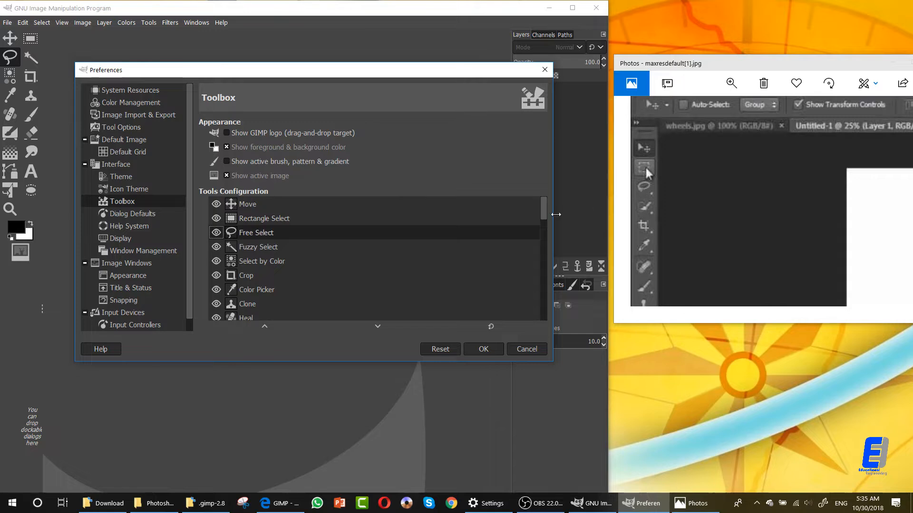
left_click(277, 251)
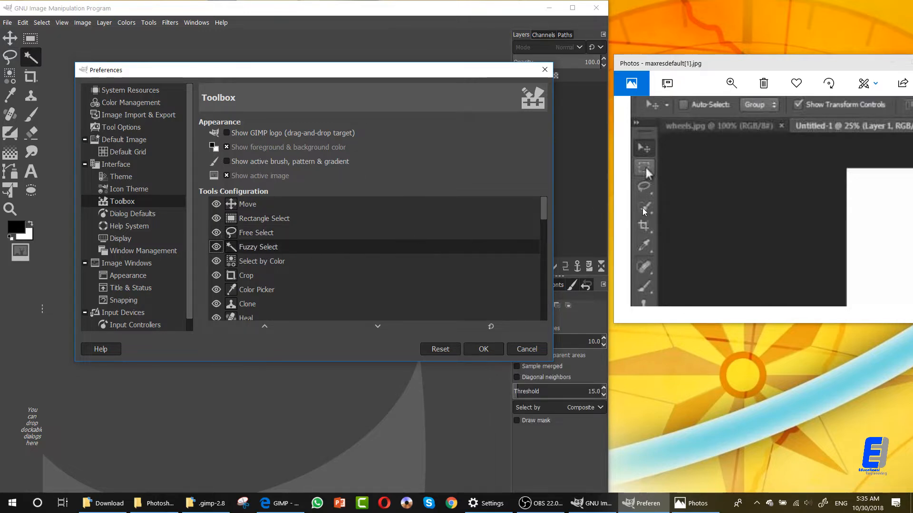
left_click(259, 265)
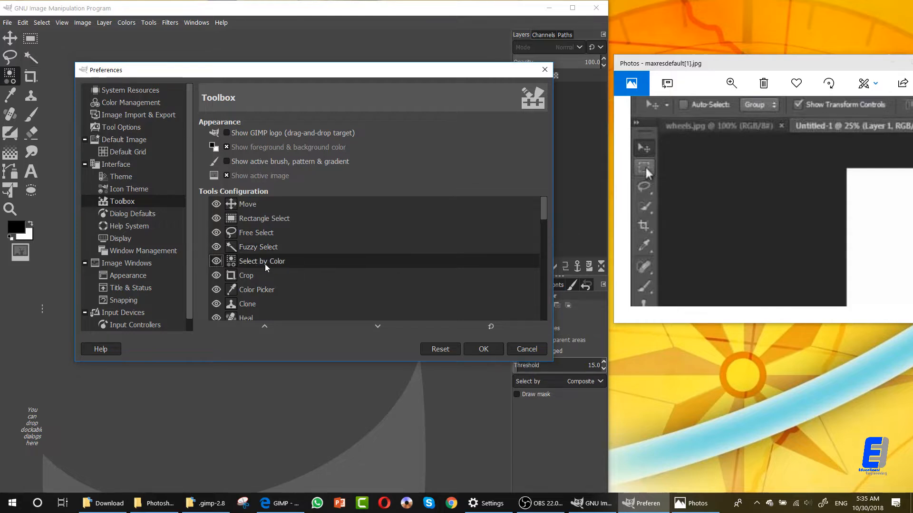
left_click(245, 279)
mouse_move(240, 281)
left_mouse_down()
mouse_move(261, 275)
mouse_move(259, 259)
left_mouse_up()
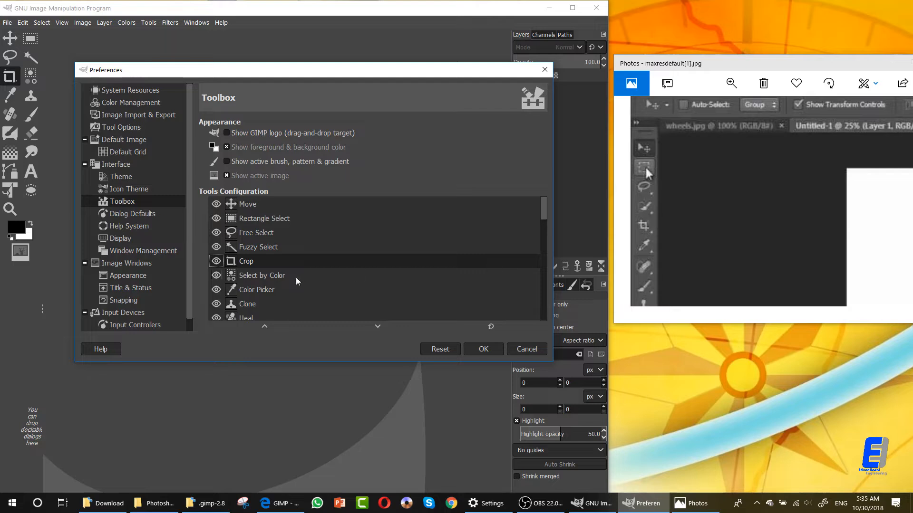
left_click(267, 290)
left_click_drag(256, 295, 245, 274)
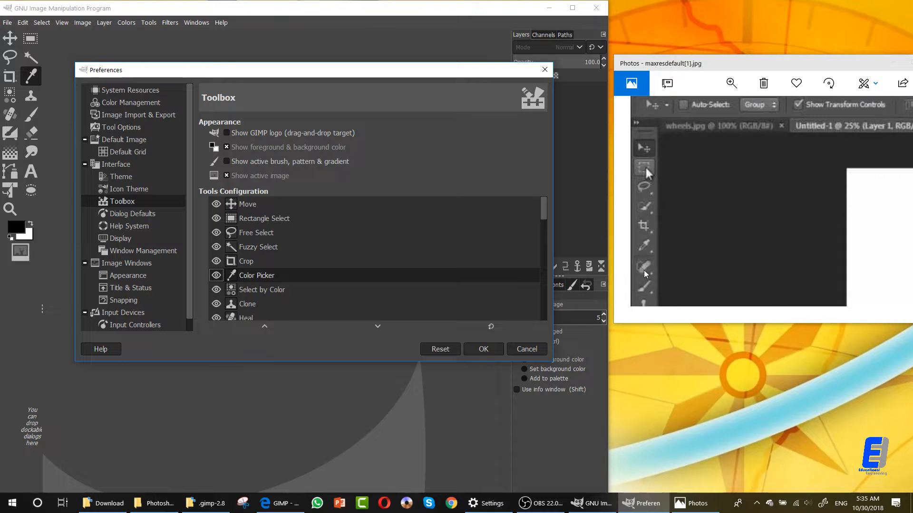
scroll(281, 297, "down", 1)
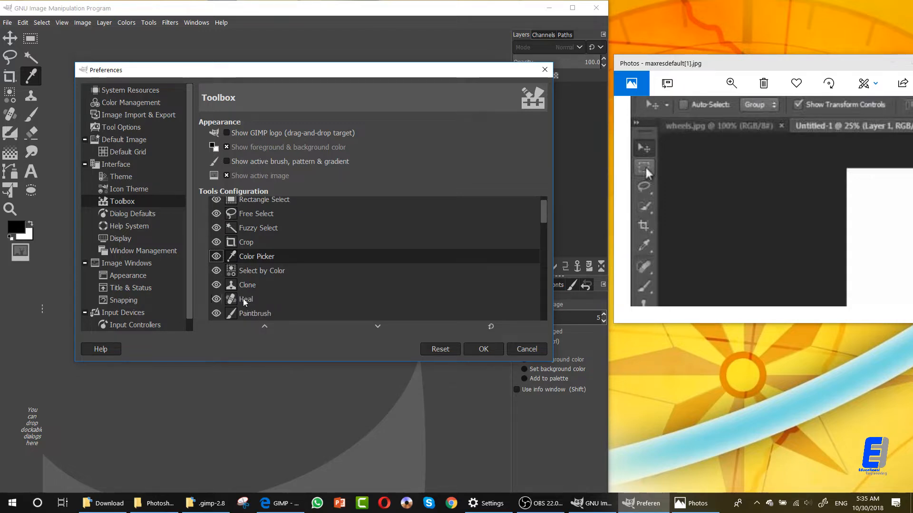
mouse_move(245, 299)
left_mouse_down()
mouse_move(256, 302)
mouse_move(274, 270)
left_mouse_up()
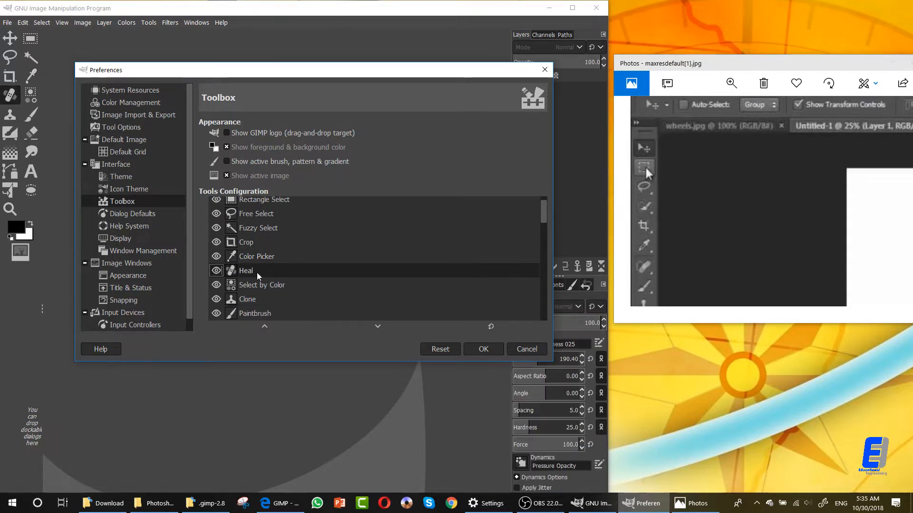
- Following the Photoshop screenshot's tool order, move Paintbrush and Clone between Heal and Select by Color
double_click(645, 278)
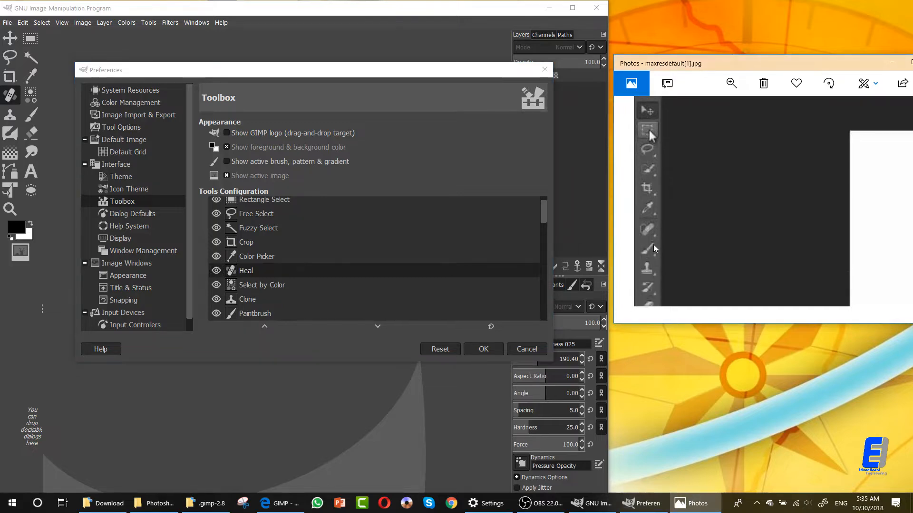
double_click(633, 189)
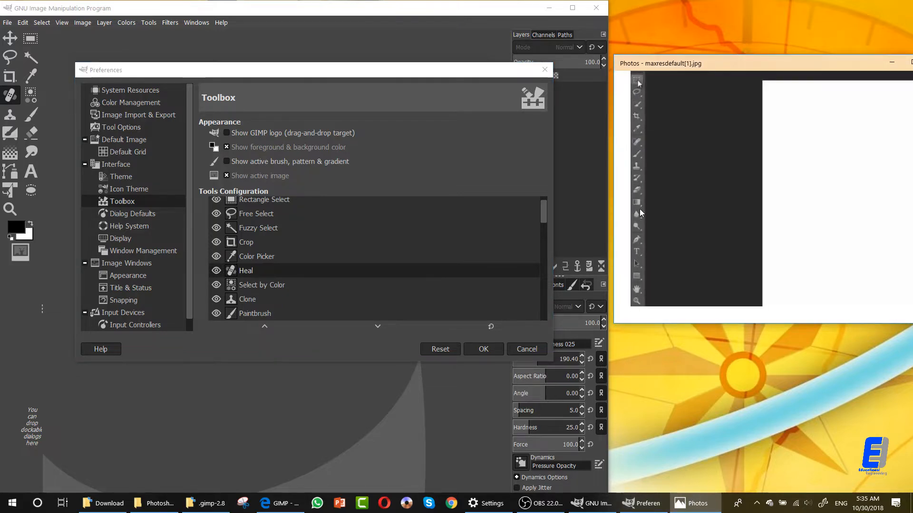
scroll(641, 167, "up", 3)
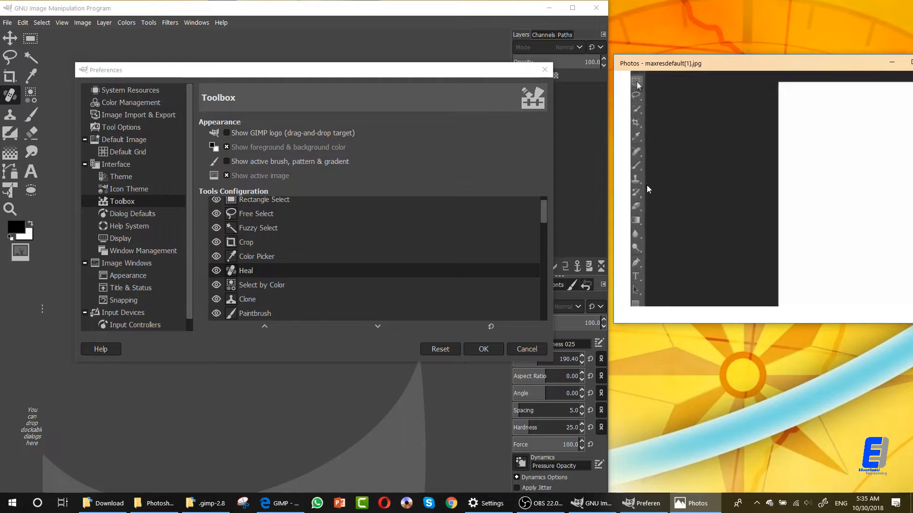
left_click_drag(648, 184, 664, 169)
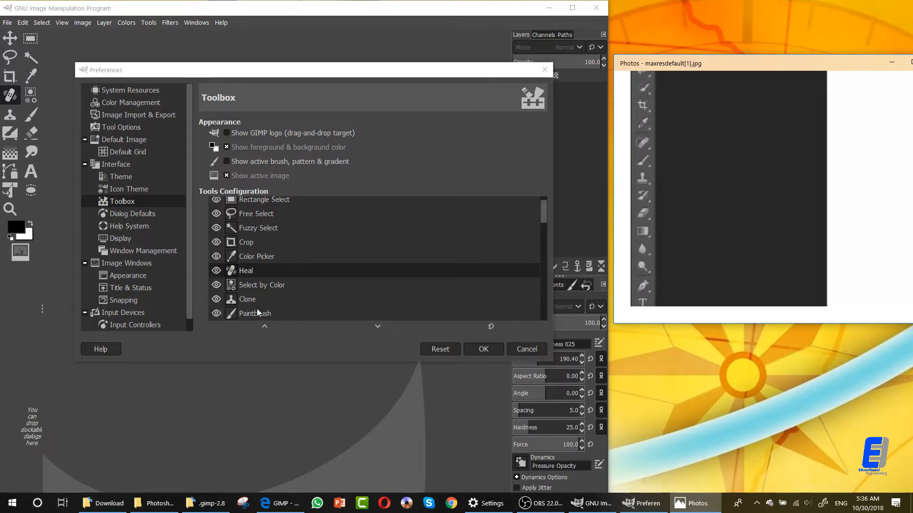
left_click_drag(258, 313, 268, 284)
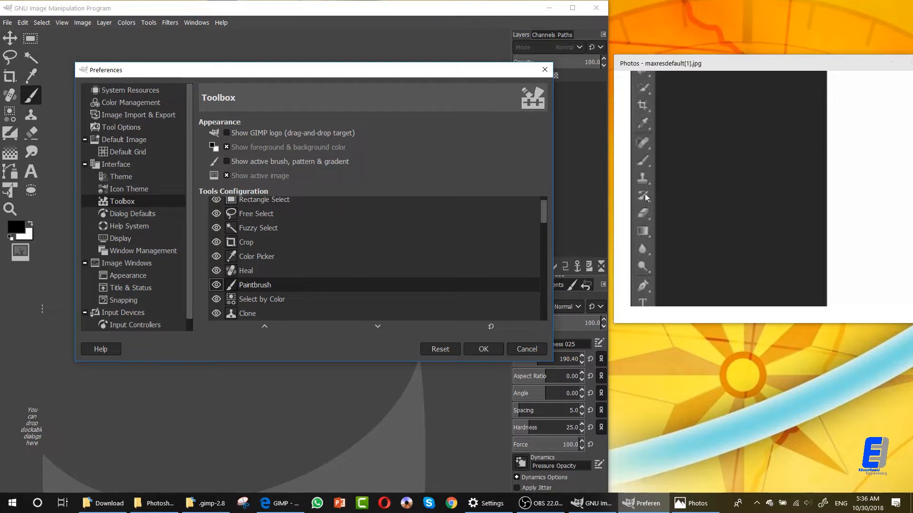
left_click(294, 300)
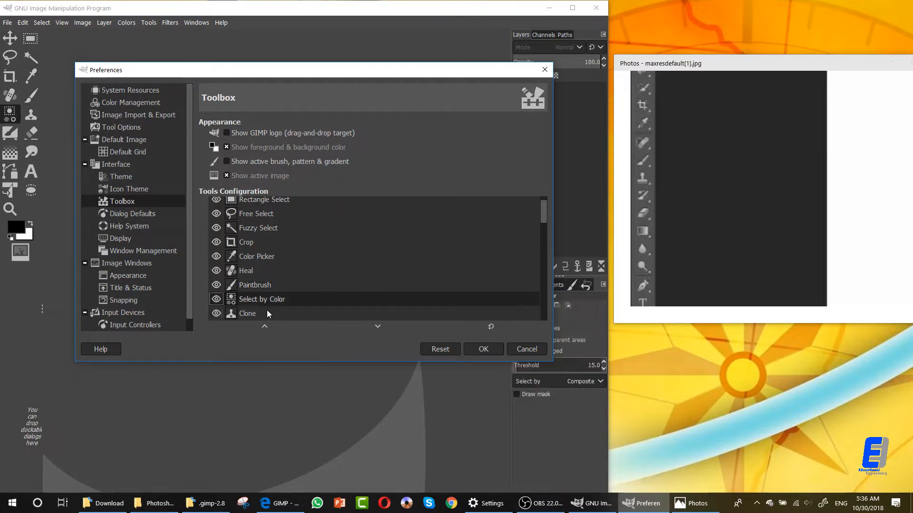
mouse_move(252, 312)
left_mouse_down()
mouse_move(244, 313)
mouse_move(261, 295)
left_mouse_up()
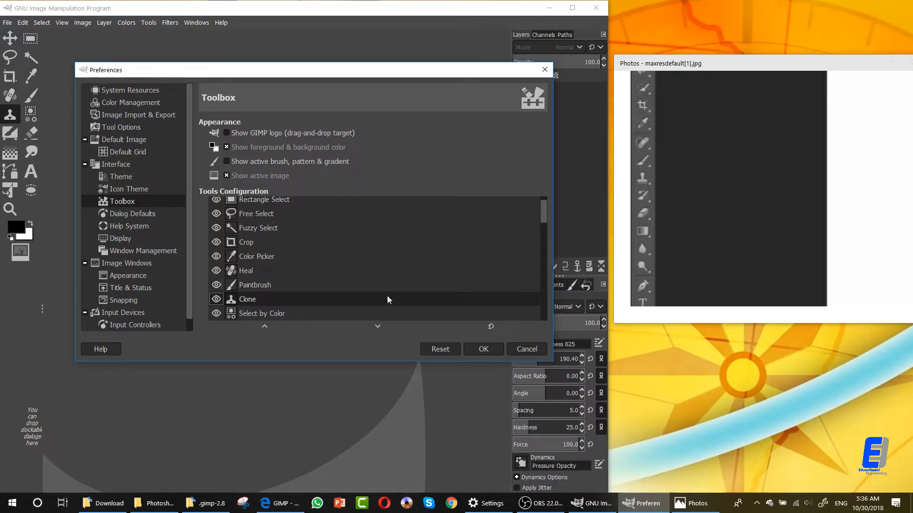
- Move MyPaint Brush, Eraser, Gradient and Smudge, in that order, between Clone and Select by Color in the tool list
scroll(250, 301, "down", 3)
left_click(269, 289)
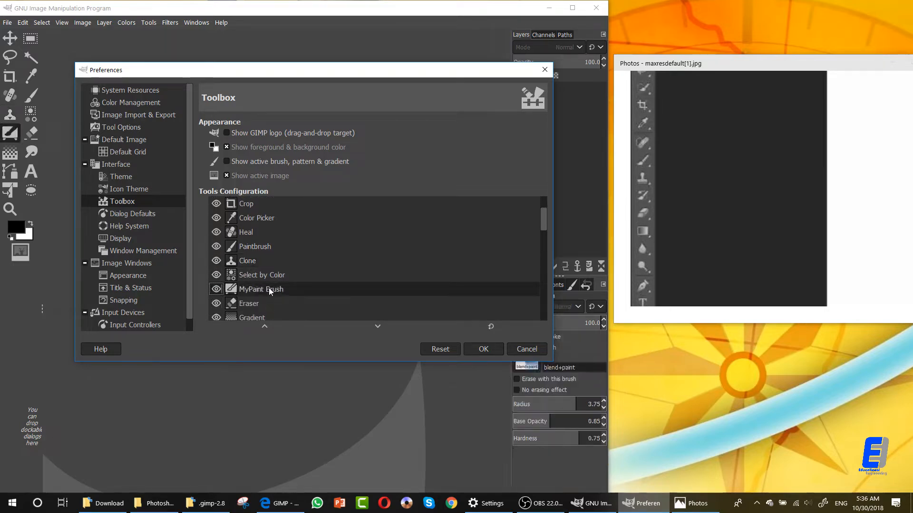
left_click_drag(257, 289, 261, 266)
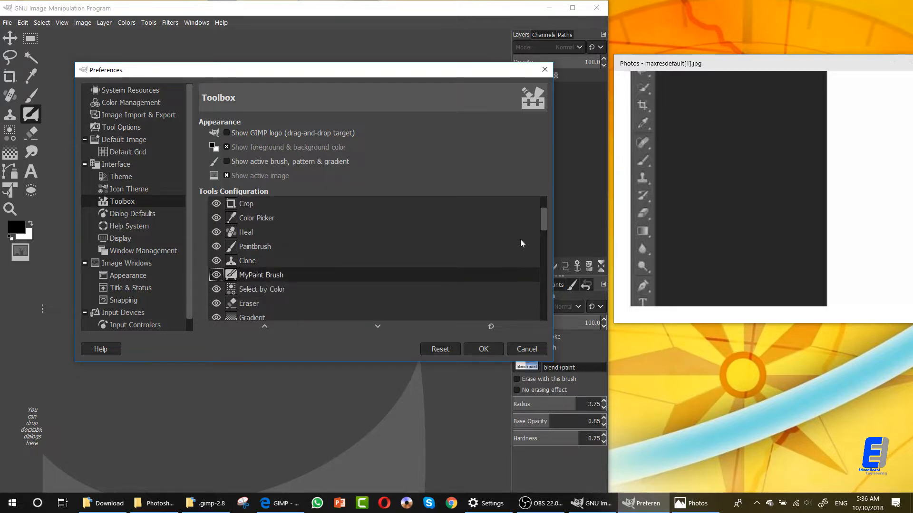
mouse_move(251, 305)
left_mouse_down()
mouse_move(296, 302)
mouse_move(310, 286)
mouse_move(266, 293)
mouse_move(265, 282)
left_mouse_up()
scroll(276, 286, "down", 1)
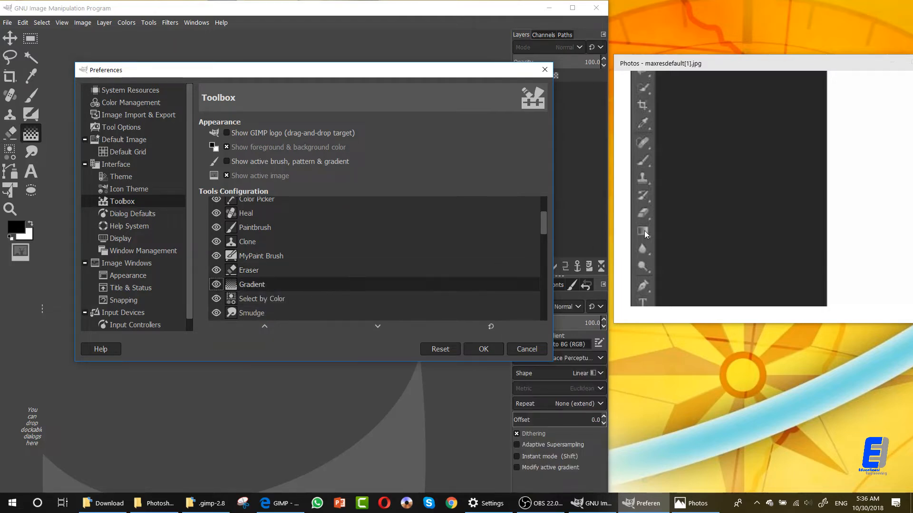
scroll(334, 274, "down", 1)
left_click(250, 293)
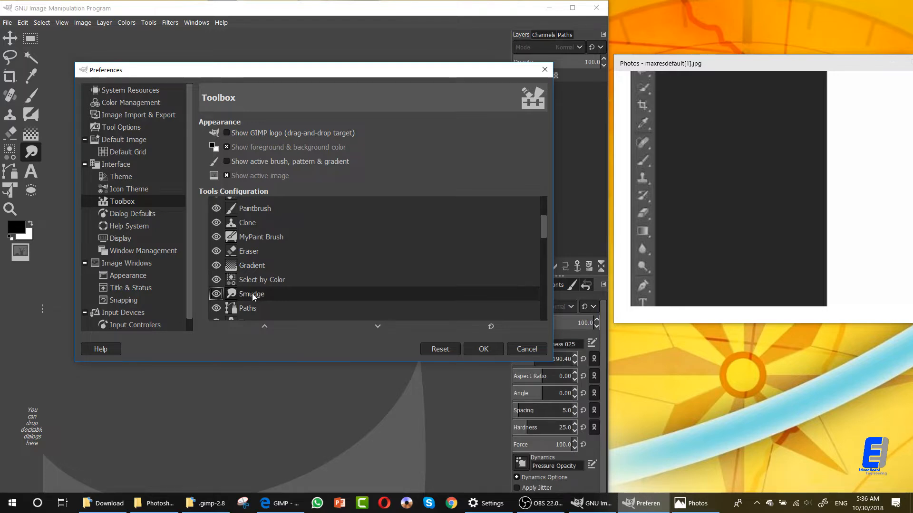
left_click_drag(252, 293, 261, 276)
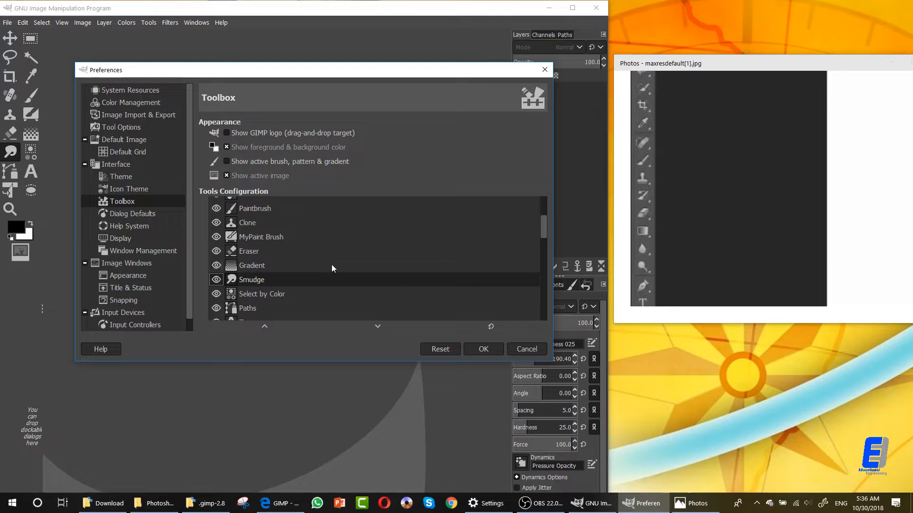
- Show the Dodge / Burn tool in the toolbox and move it between Smudge and Select by Color
scroll(332, 268, "down", 8)
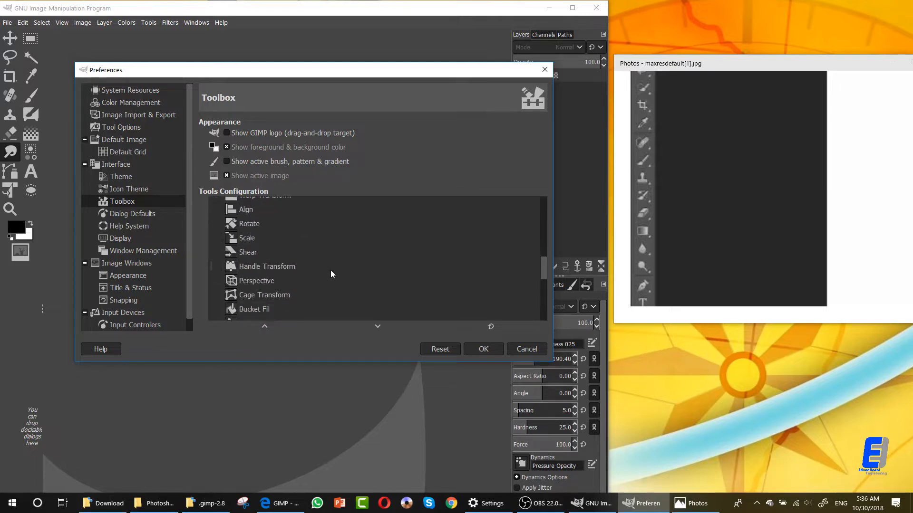
scroll(331, 274, "down", 3)
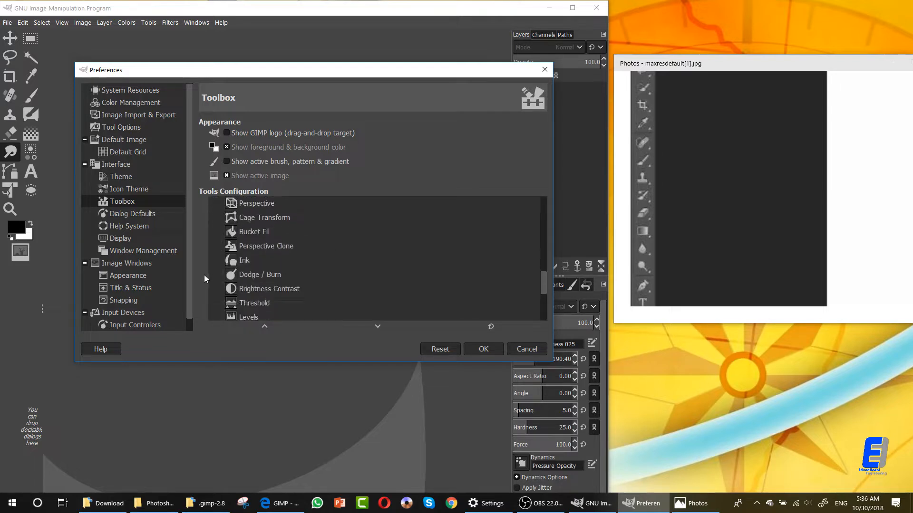
left_click(216, 275)
left_click(216, 275)
left_click(217, 275)
mouse_move(243, 275)
left_mouse_down()
mouse_move(259, 267)
mouse_move(253, 205)
mouse_move(258, 269)
mouse_move(263, 197)
mouse_move(264, 228)
left_mouse_up()
- Following the Photoshop screenshot's tool order, move Paths, Text and Ellipse Select between Dodge / Burn and Select by Color
left_click_drag(244, 270, 260, 253)
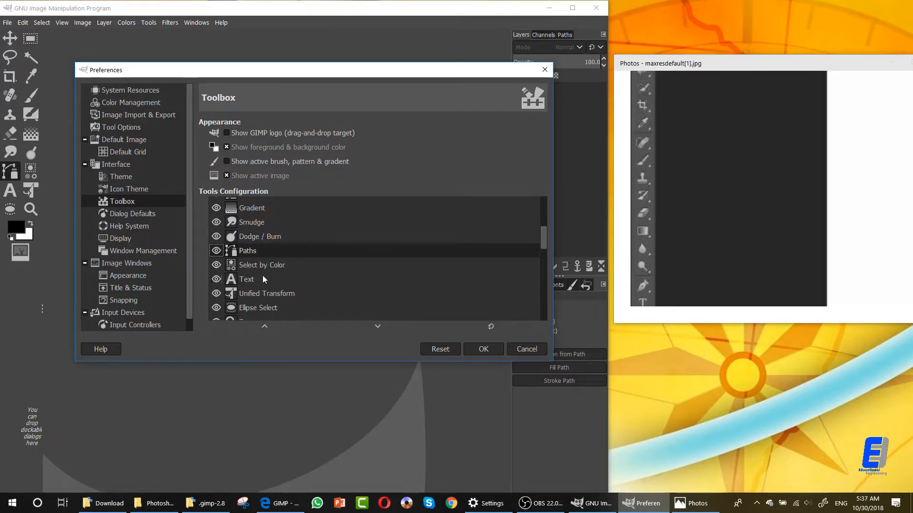
left_click_drag(263, 276, 247, 263)
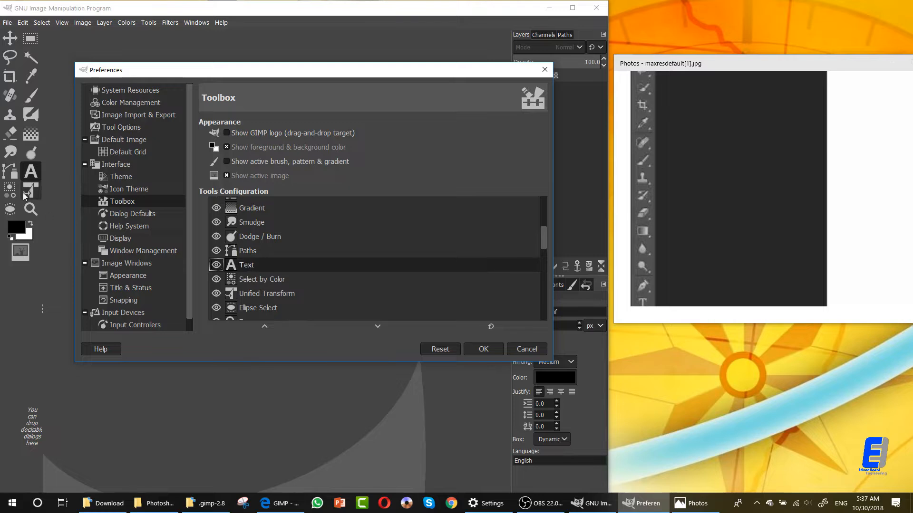
left_click_drag(672, 267, 672, 148)
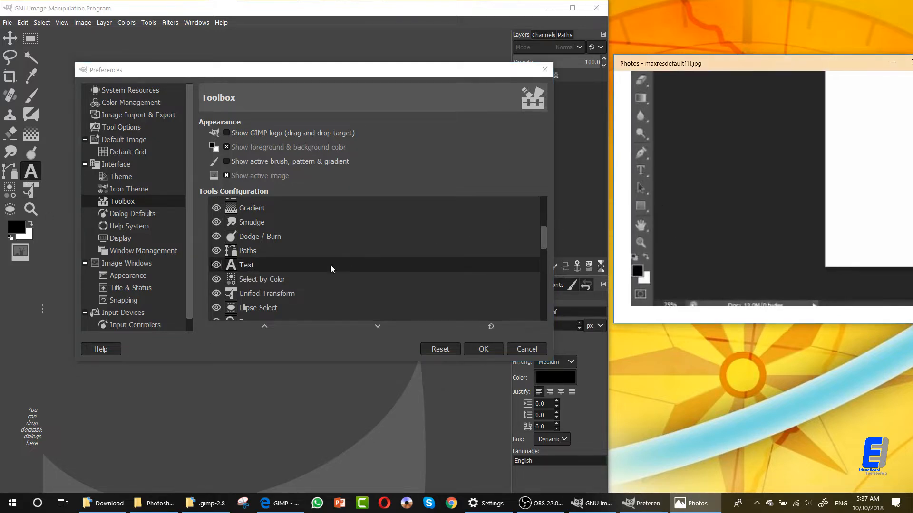
scroll(273, 283, "down", 1)
left_click(273, 284)
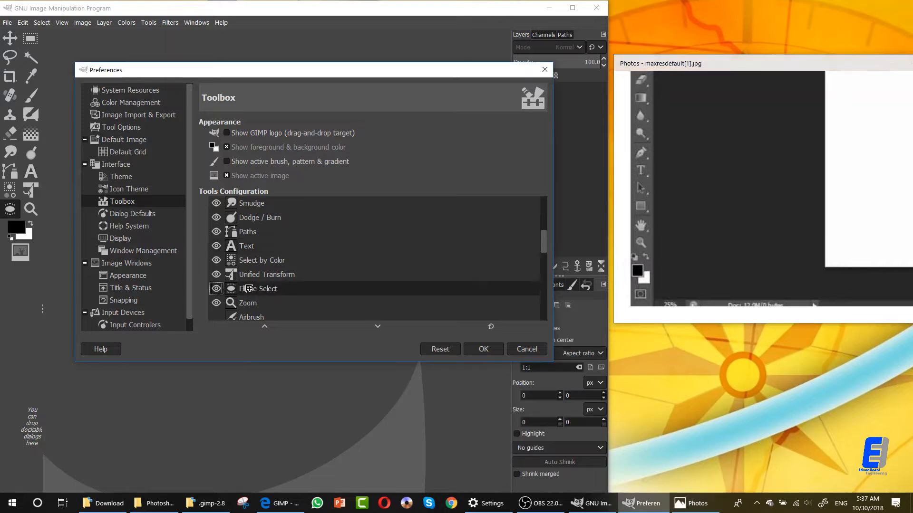
left_click_drag(247, 289, 258, 261)
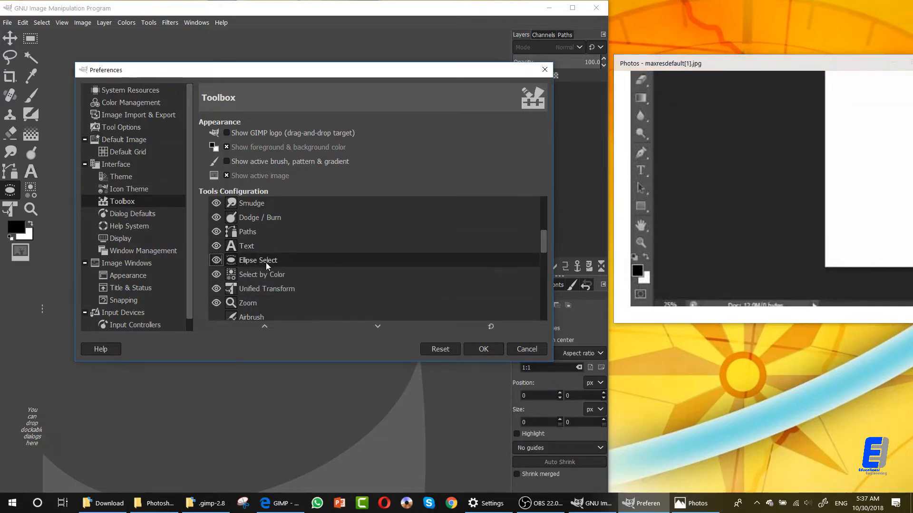
- Move the Zoom tool directly below Ellipse Select in the tool list
left_click(263, 291)
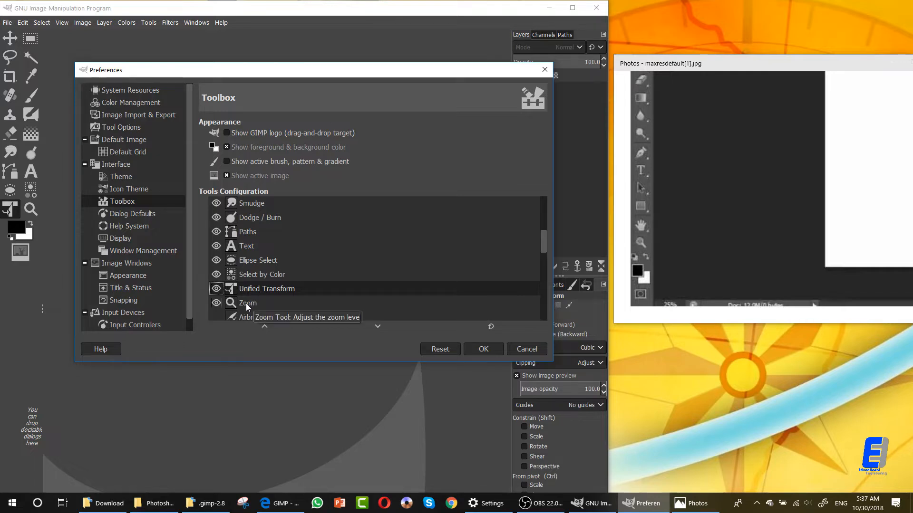
left_click(246, 303)
scroll(267, 302, "down", 4)
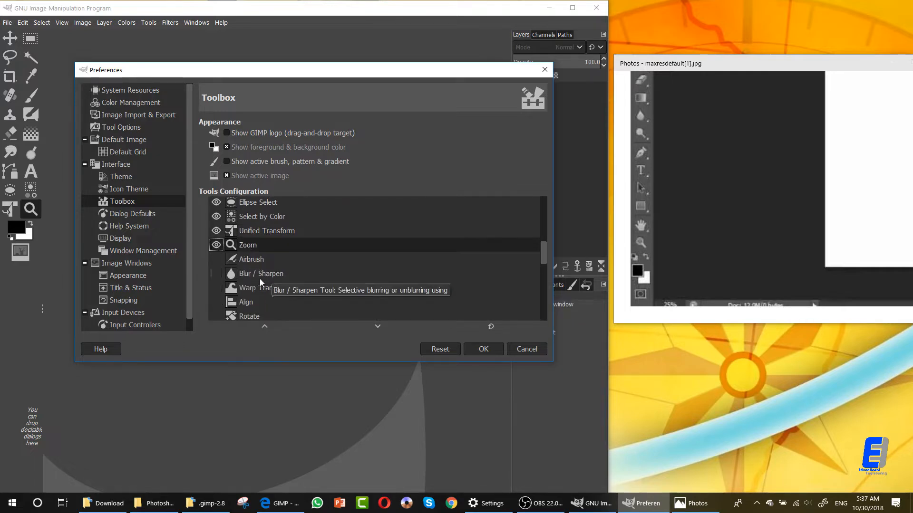
scroll(257, 283, "up", 3)
left_click_drag(250, 287, 264, 257)
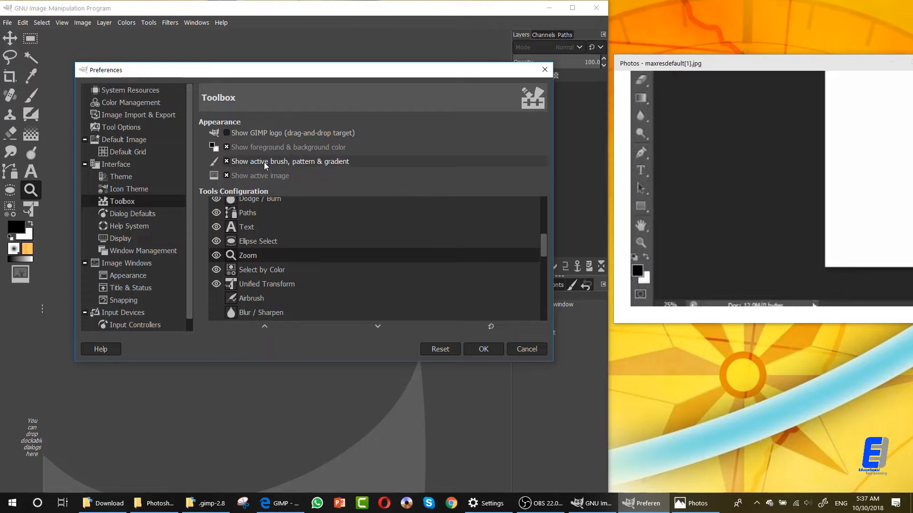
- Try hiding the foreground & background color and the active image in the toolbox, and show both again
left_click(262, 148)
left_click(262, 147)
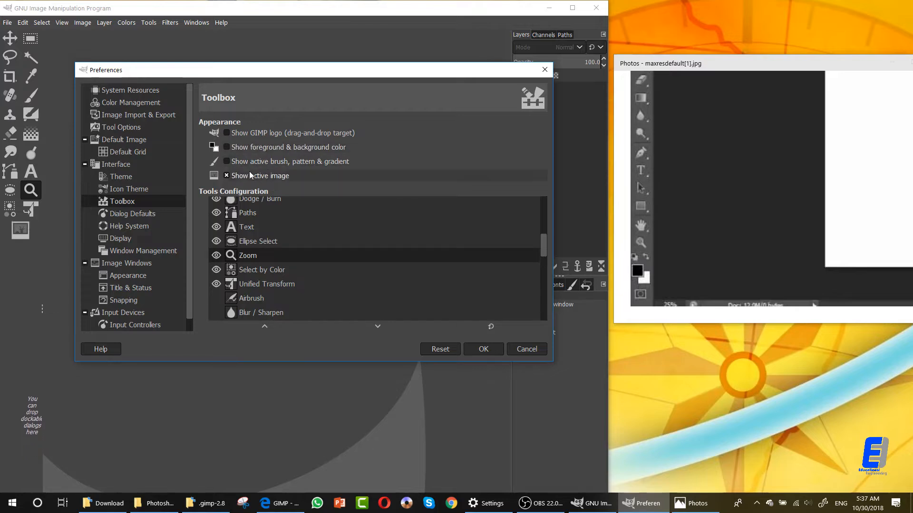
left_click(247, 175)
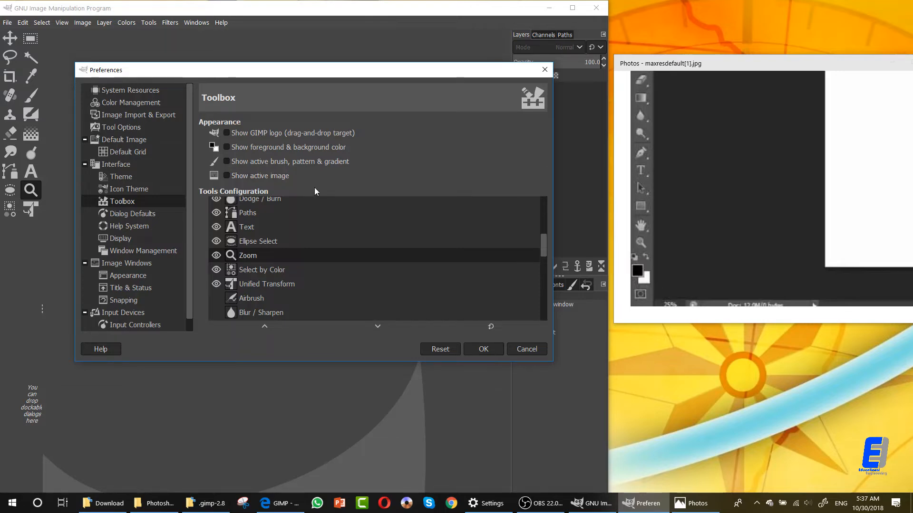
left_click(262, 148)
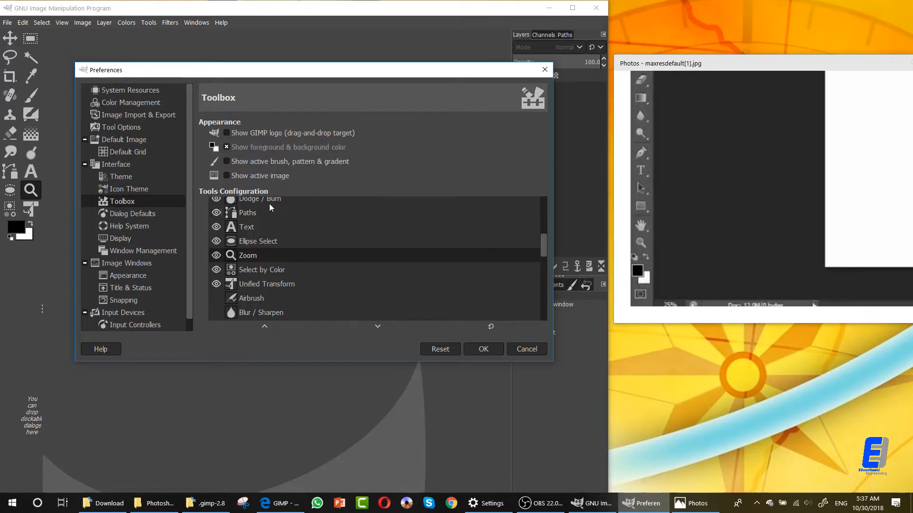
left_click(258, 175)
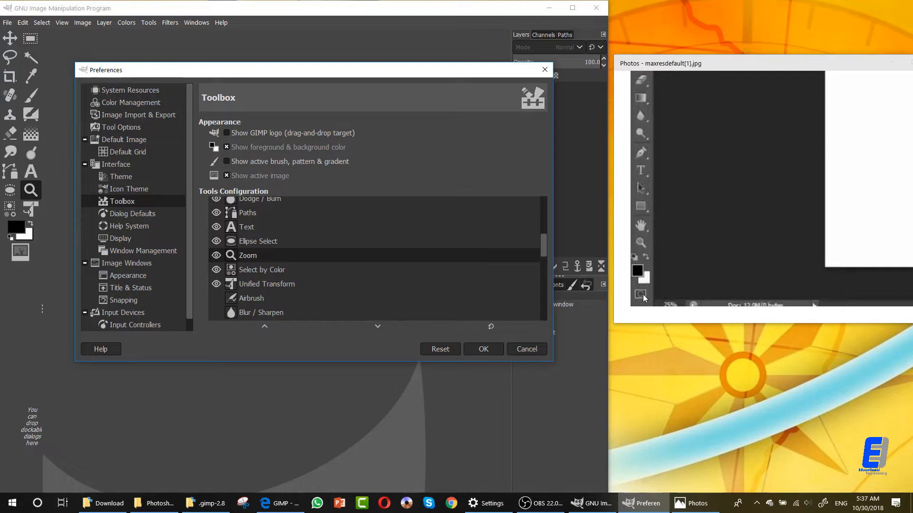
- Show the Rotate, Scale and Shear tools in the toolbox again
scroll(267, 280, "down", 5)
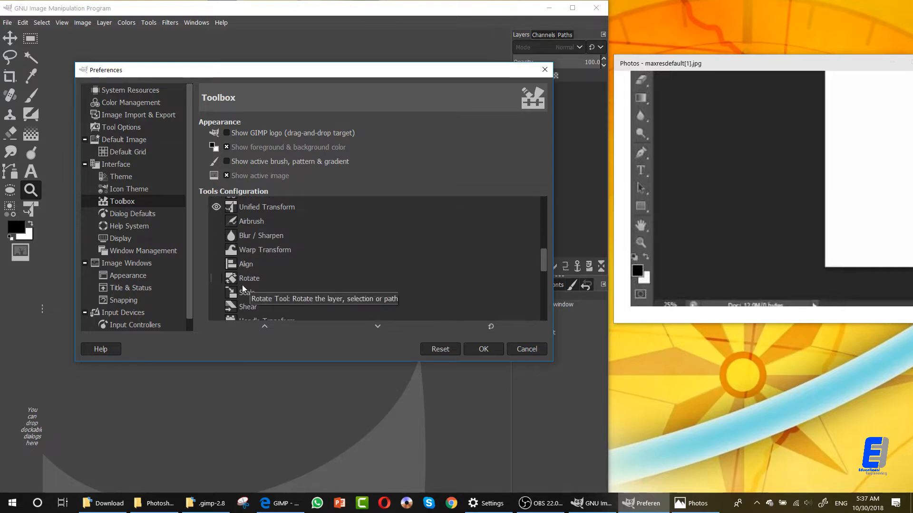
scroll(253, 281, "down", 1)
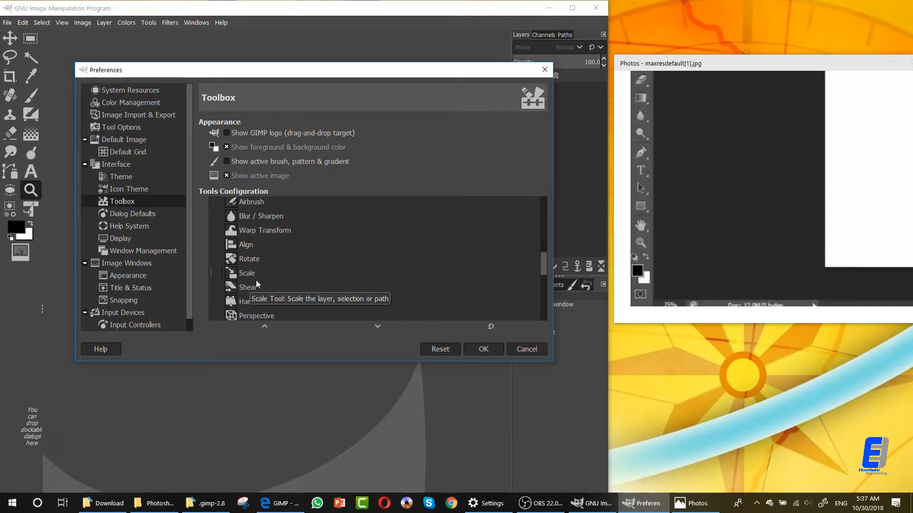
left_click(217, 259)
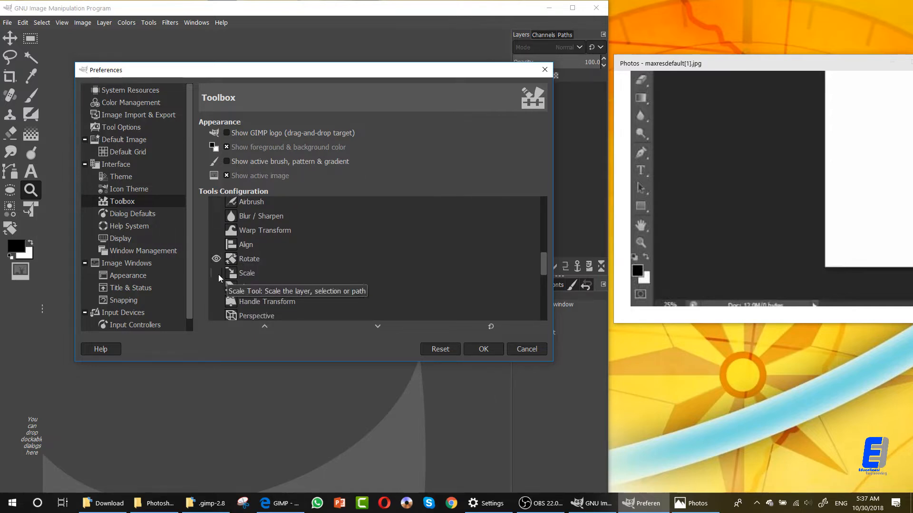
left_click(216, 273)
scroll(239, 291, "down", 1)
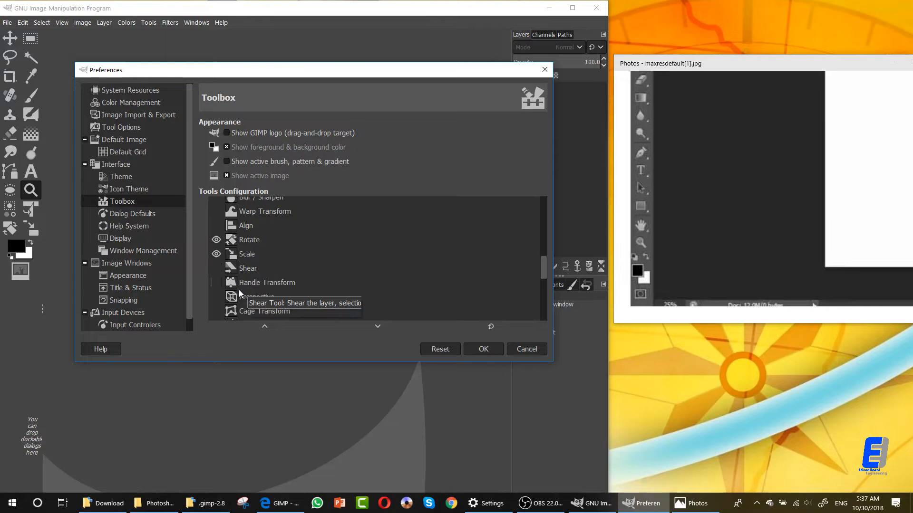
left_click(218, 269)
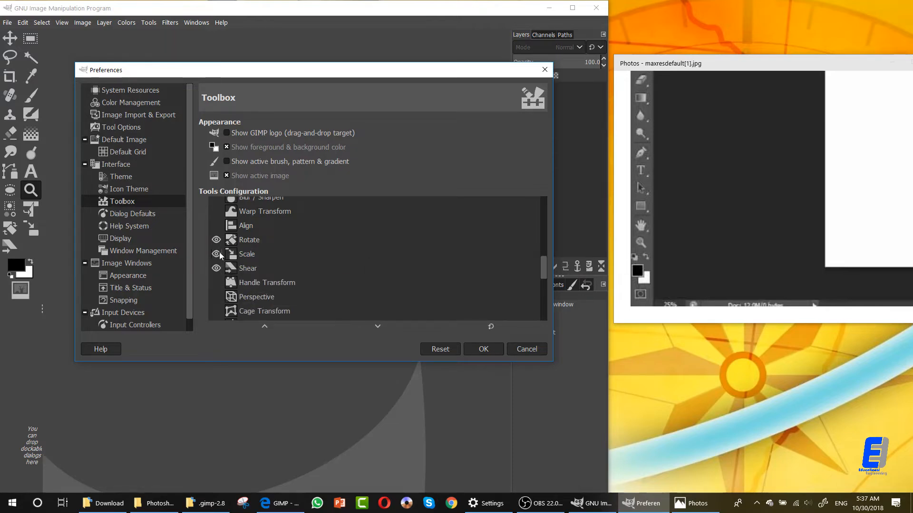
- Show the Bucket Fill, Curves and Foreground Select tools in the toolbox
scroll(219, 262, "down", 1)
scroll(295, 289, "down", 3)
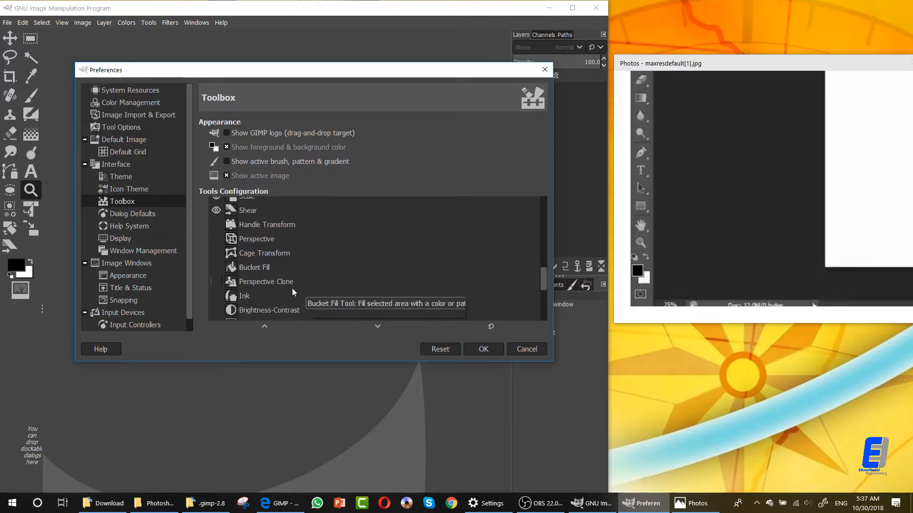
left_click(217, 268)
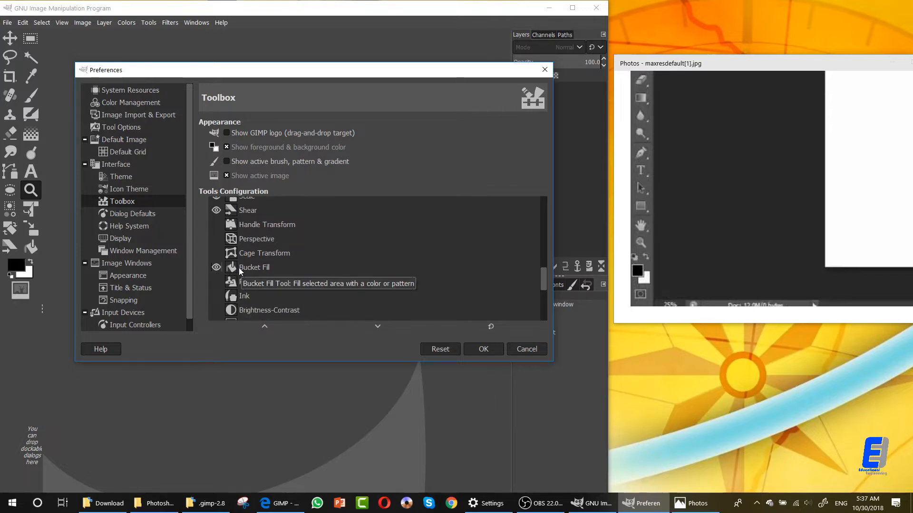
scroll(259, 293, "down", 1)
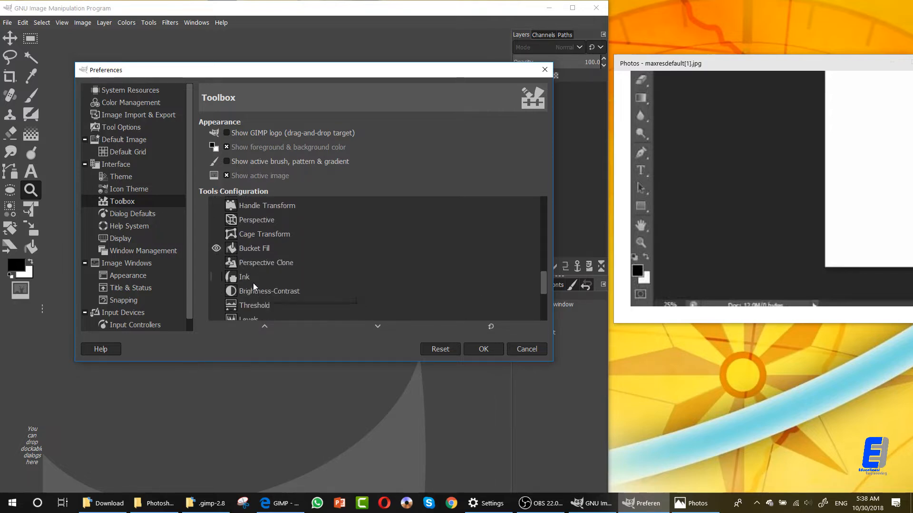
scroll(255, 275, "down", 3)
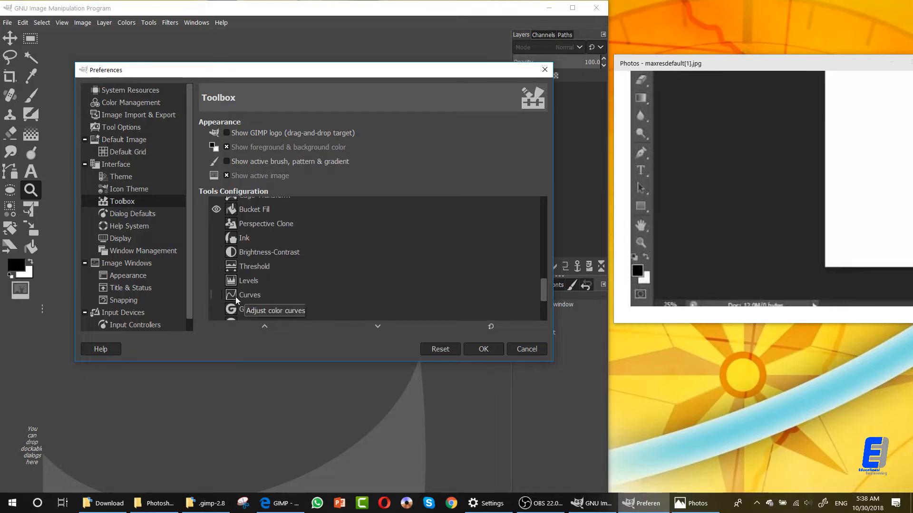
scroll(236, 296, "down", 1)
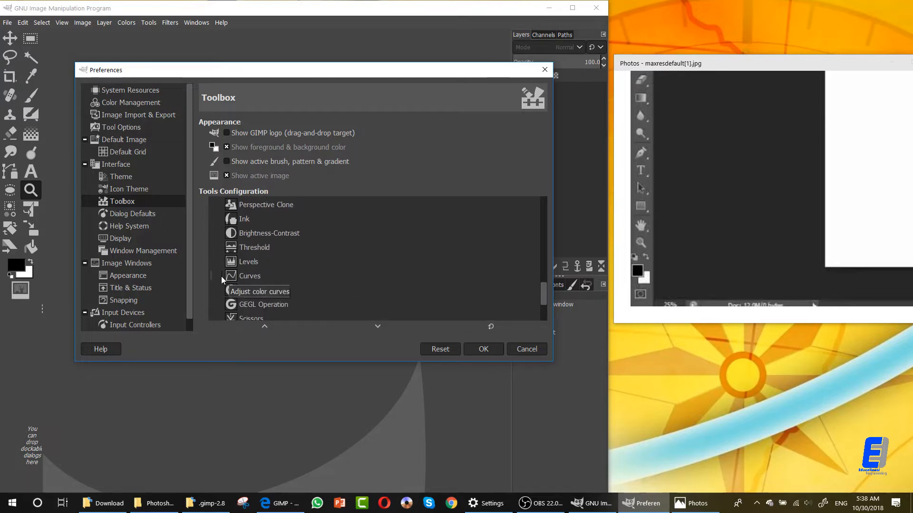
left_click(218, 277)
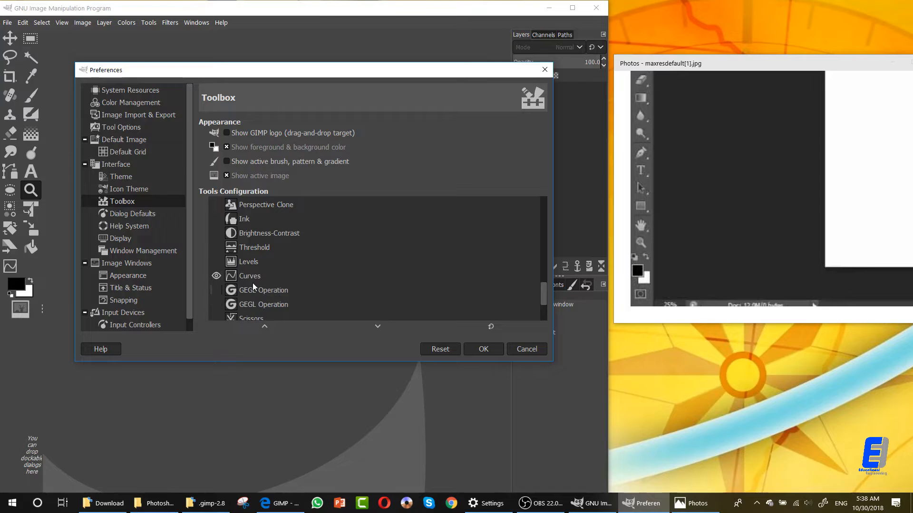
scroll(244, 280, "down", 5)
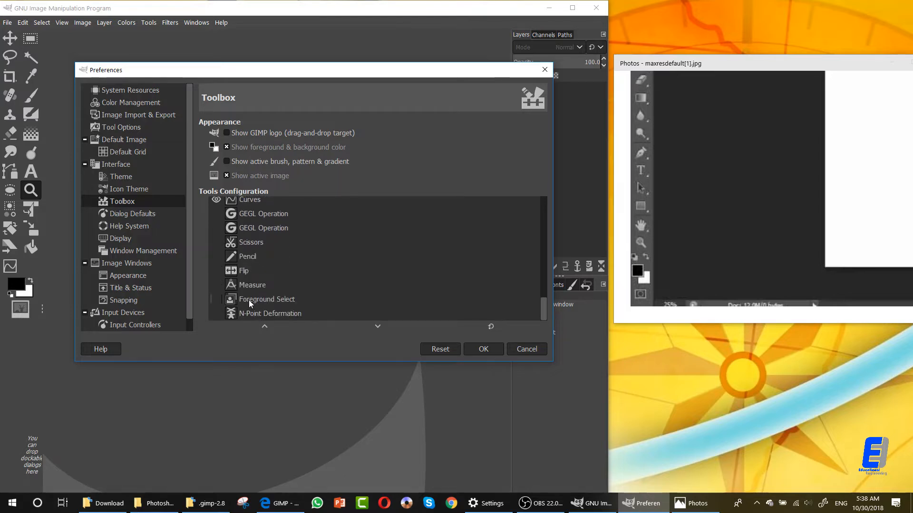
left_click(217, 299)
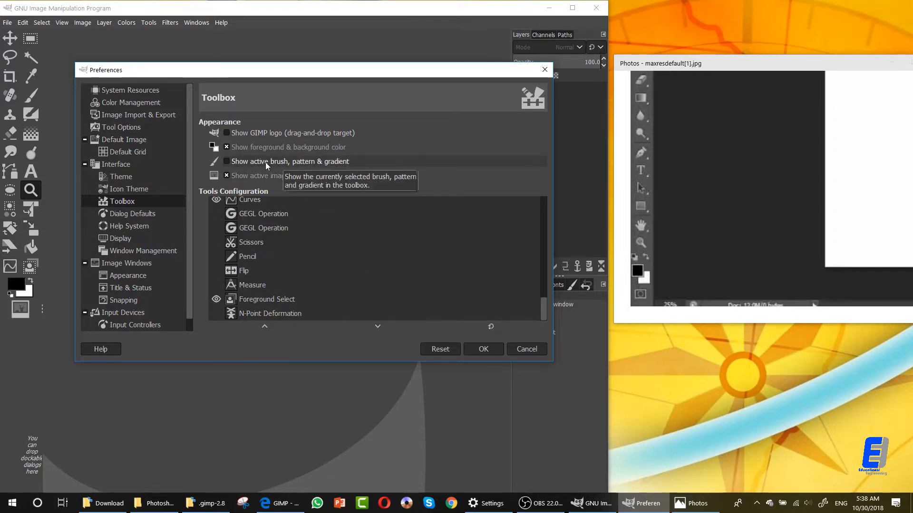
- Try showing the active brush, pattern & gradient and the GIMP logo in the toolbox, and hide both again
left_click(252, 162)
left_click(246, 161)
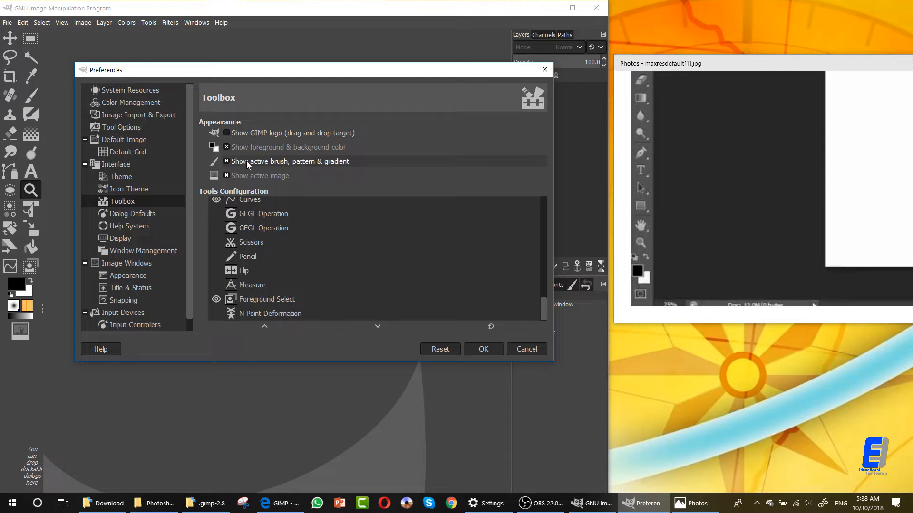
left_click(253, 134)
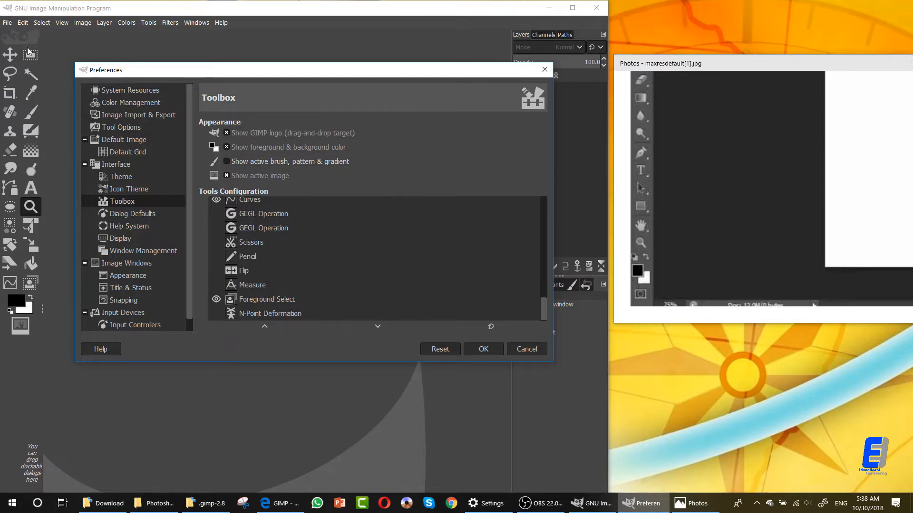
left_click(240, 134)
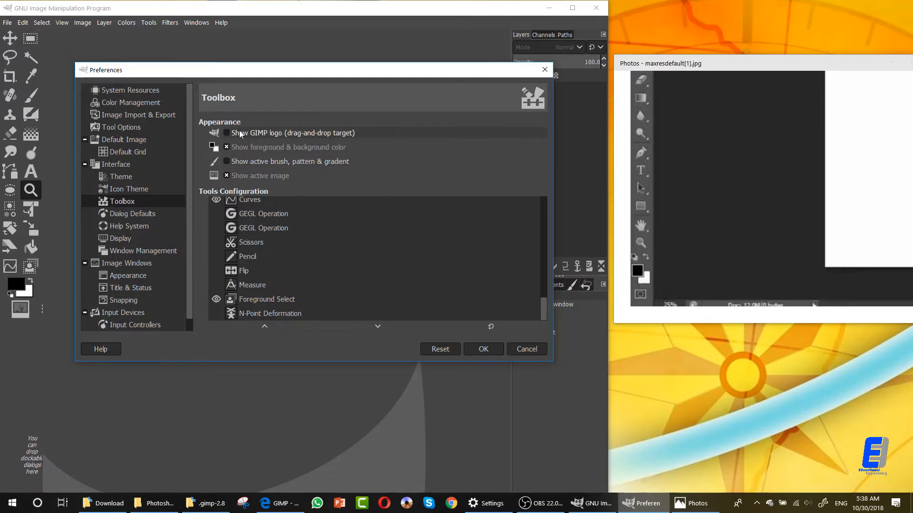
- Check the toolbox setup against the Photoshop reference image and apply the Toolbox preferences
left_click(240, 134)
left_click(242, 134)
left_click(698, 184)
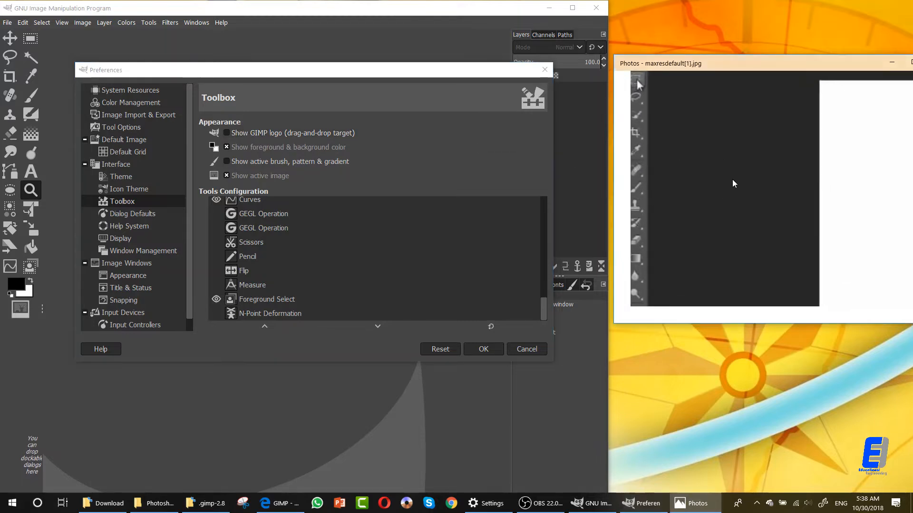
scroll(727, 161, "down", 3)
scroll(735, 172, "down", 2)
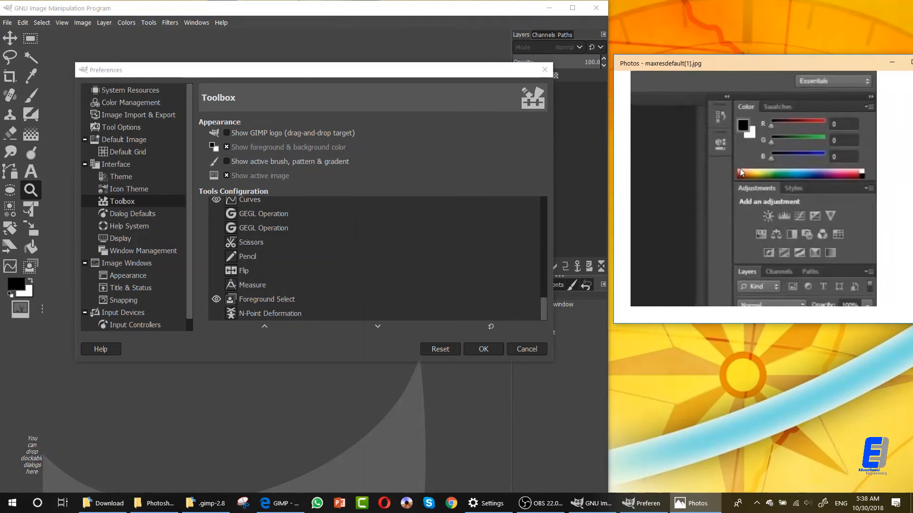
left_click(477, 350)
- Save the current tool options from the Tool Options page of the preferences and confirm the preferences
left_click(22, 23)
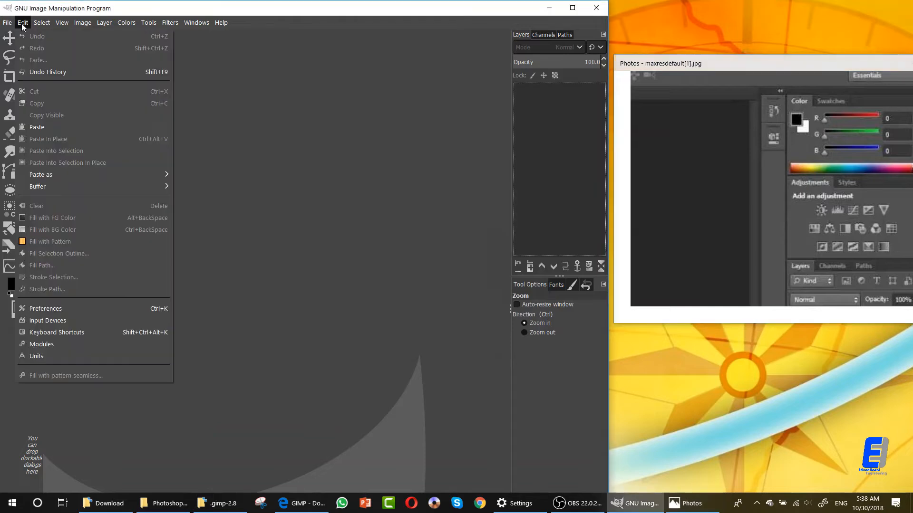
left_click(50, 308)
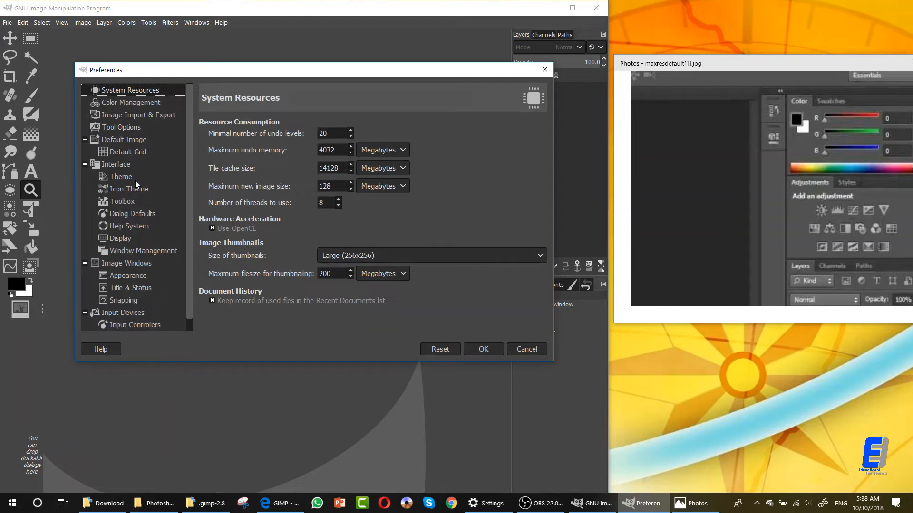
left_click(131, 189)
left_click(132, 203)
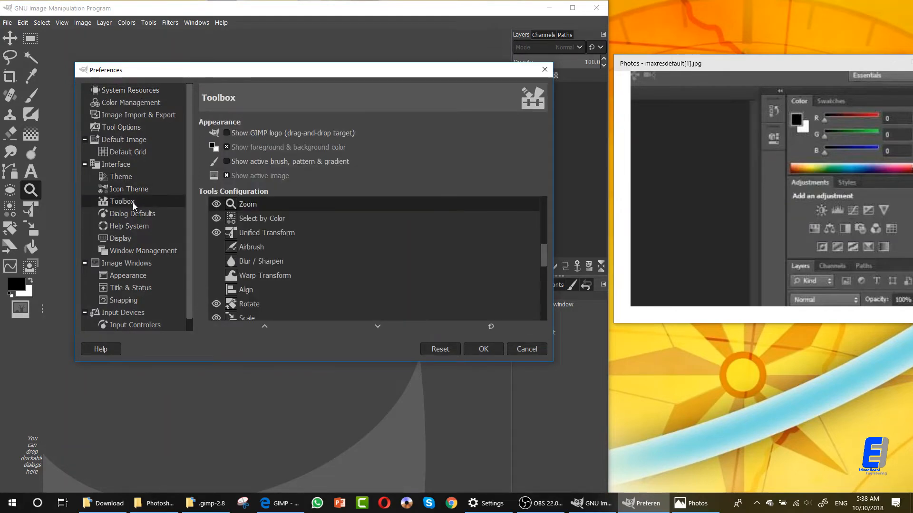
left_click(133, 190)
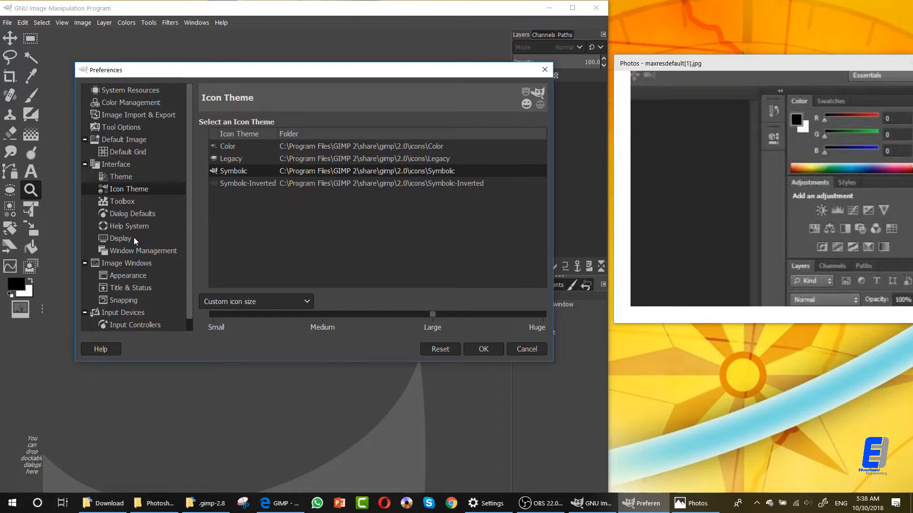
left_click(135, 177)
left_click(139, 130)
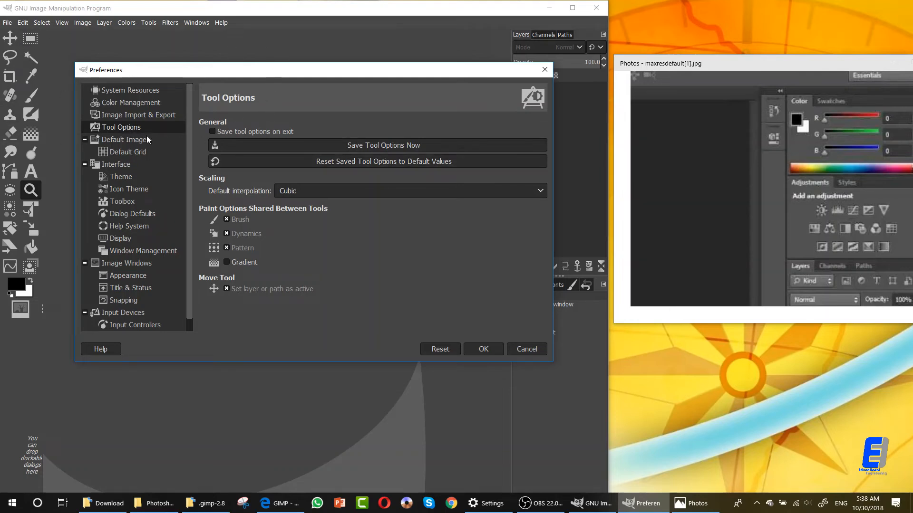
left_click(367, 145)
left_click(243, 133)
left_click(362, 146)
left_click(482, 350)
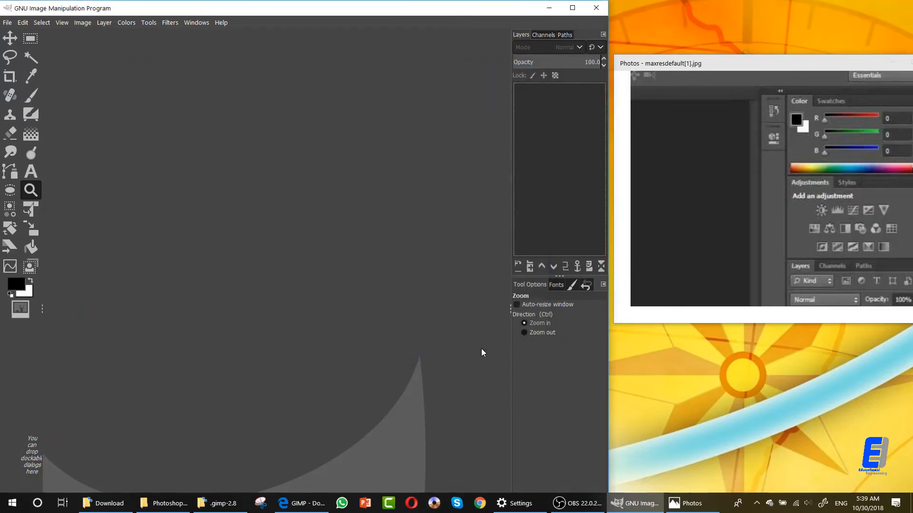
- Move the Layers, Channels and Paths dialogs into the lower dock with Tool Options, following the Photoshop reference image
left_click(791, 133)
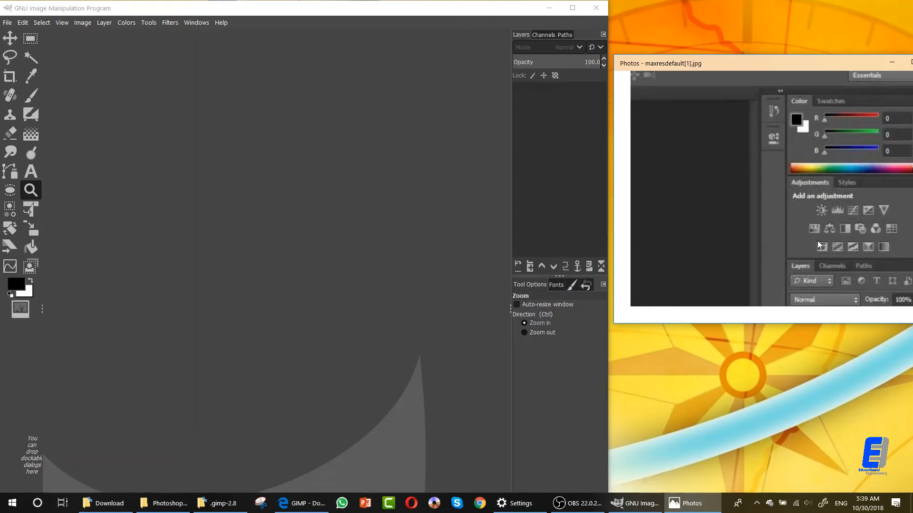
scroll(817, 241, "down", 5)
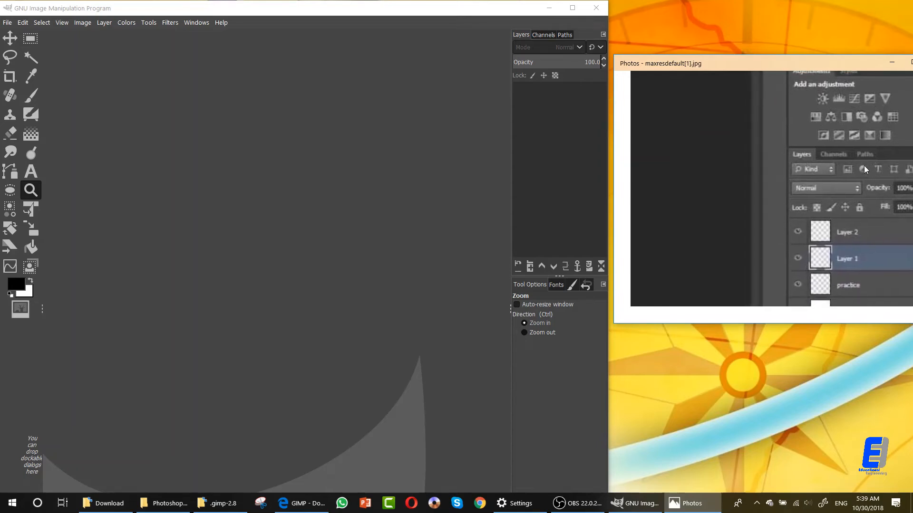
scroll(863, 165, "down", 1)
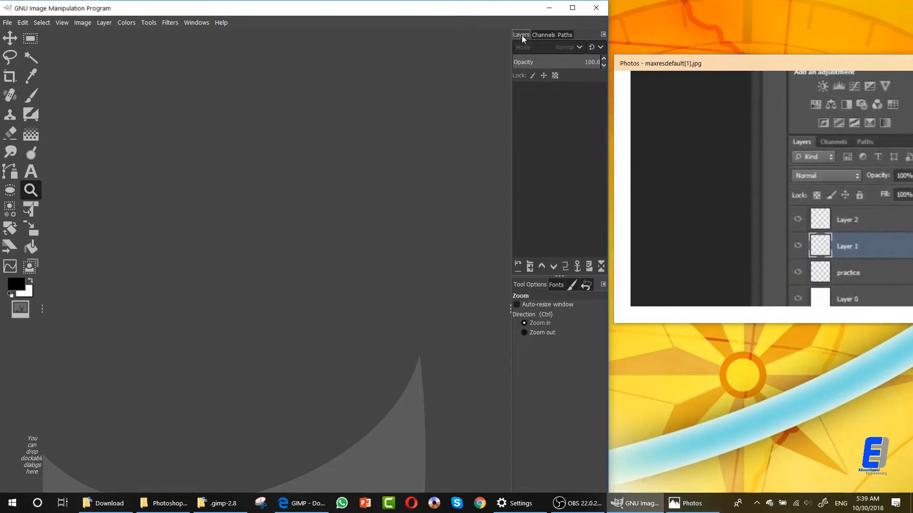
left_click_drag(521, 35, 516, 298)
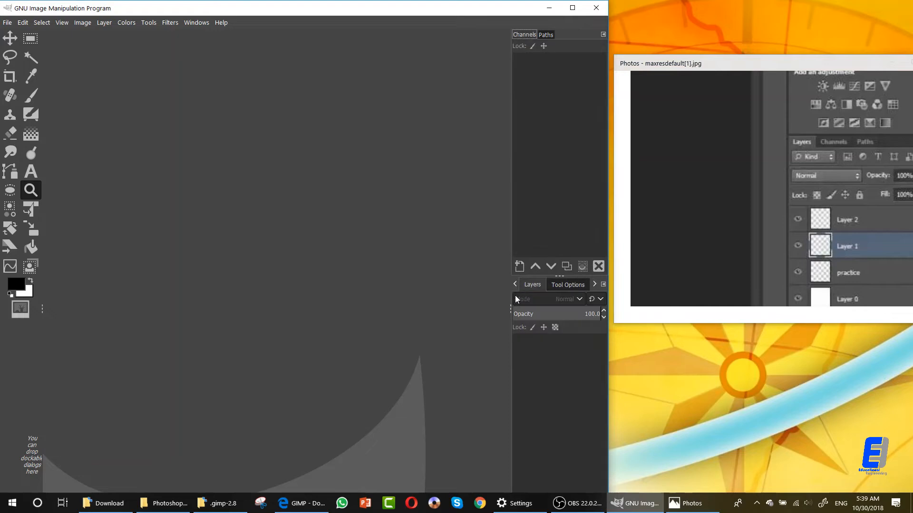
left_click_drag(537, 58, 551, 289)
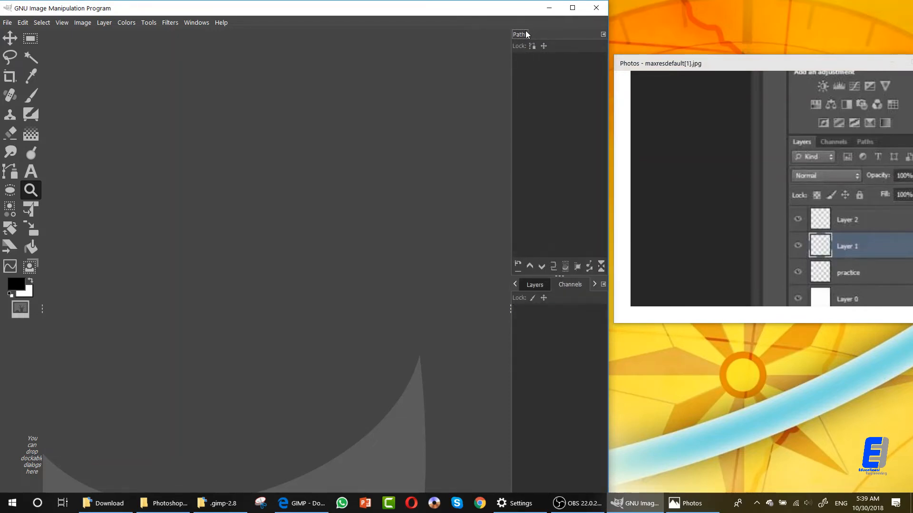
left_click_drag(525, 34, 587, 287)
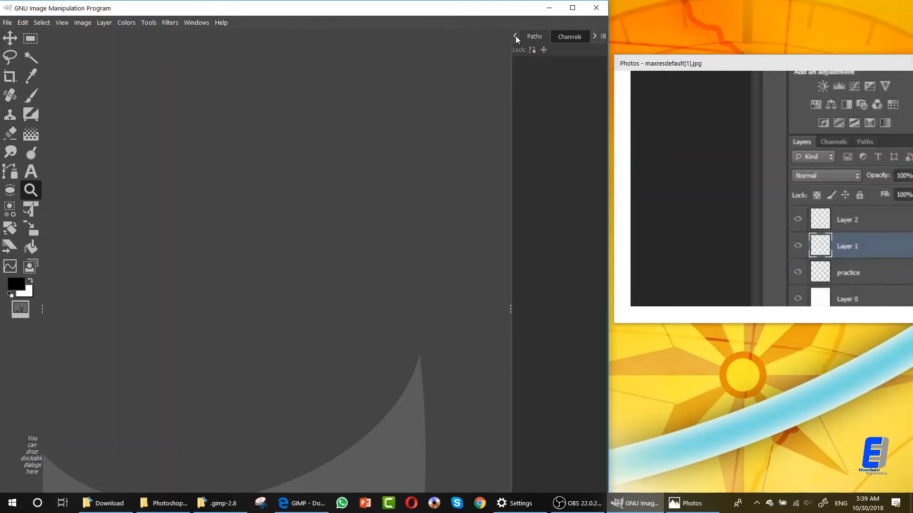
- Split Tool Options off into its own dock group above the remaining dialogs
left_click(515, 36)
left_click(595, 36)
left_click(594, 37)
left_click(595, 36)
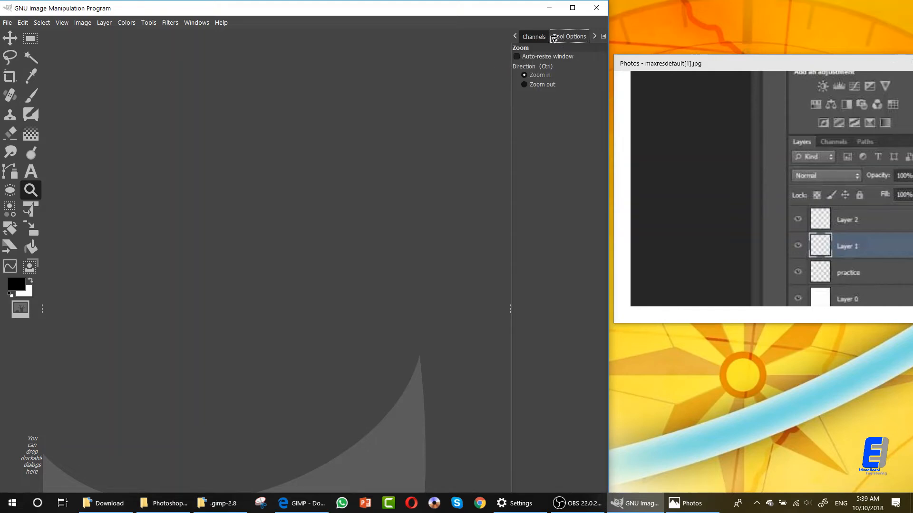
left_click_drag(553, 38, 534, 32)
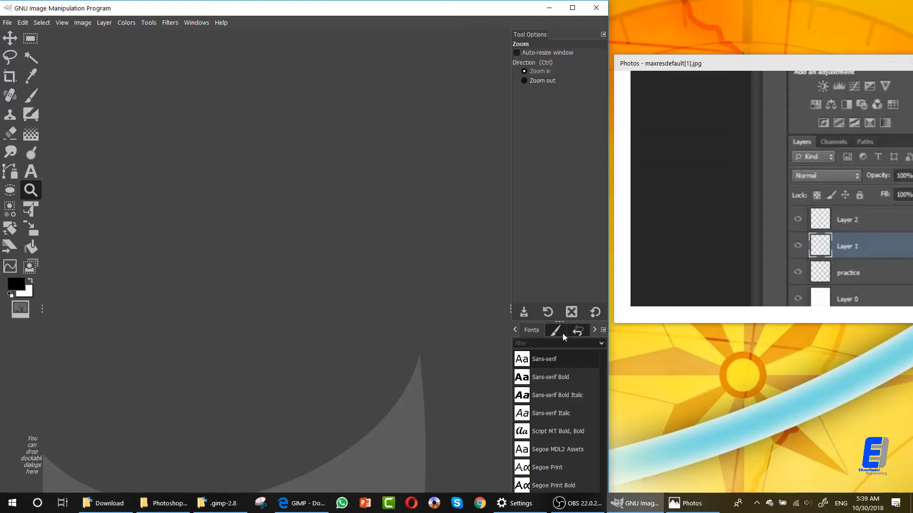
- Group the Fonts, Brushes and Undo History dialogs with Tool Options in the upper dock, and bring Tool Options and Layers to the front
mouse_move(532, 330)
left_mouse_down()
mouse_move(571, 50)
mouse_move(552, 39)
left_mouse_up()
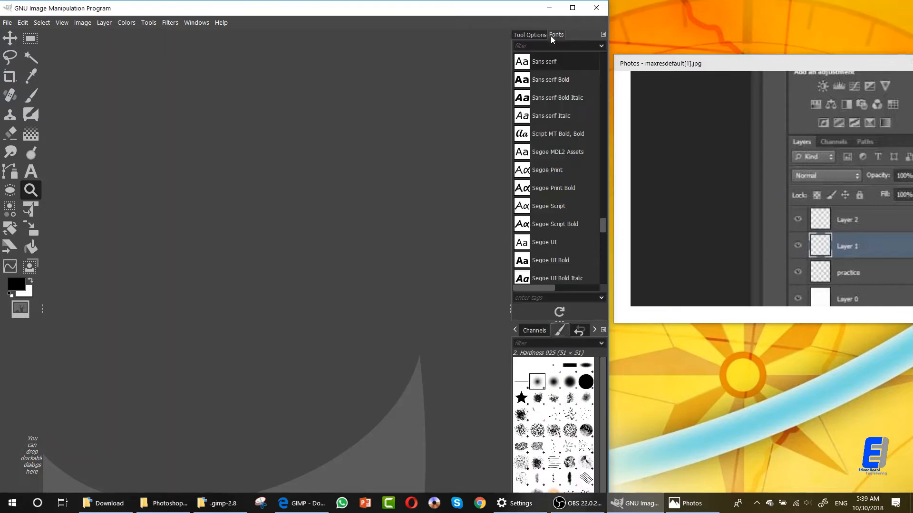
left_click_drag(563, 333, 572, 38)
left_click_drag(580, 335, 586, 37)
left_click(531, 37)
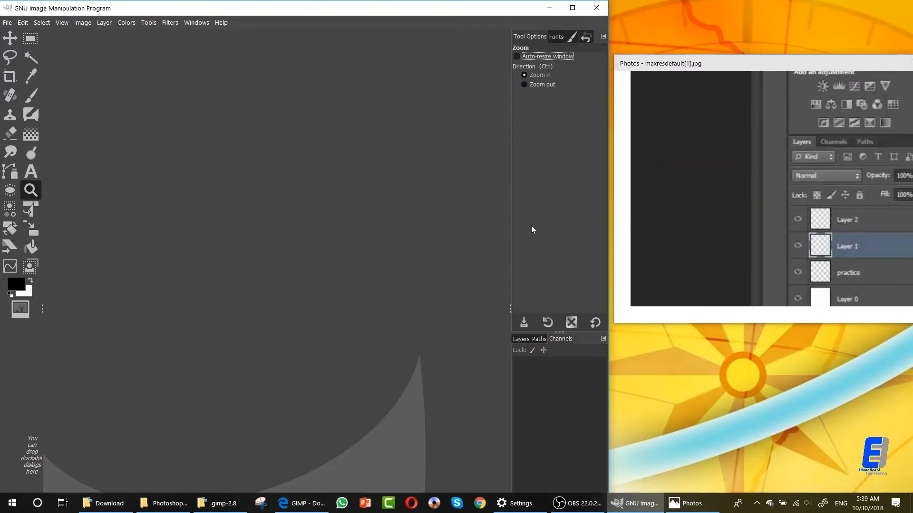
left_click(521, 339)
- Review the panel layout in the Photoshop reference image, close the image and maximize the GIMP window
left_click_drag(841, 216, 837, 194)
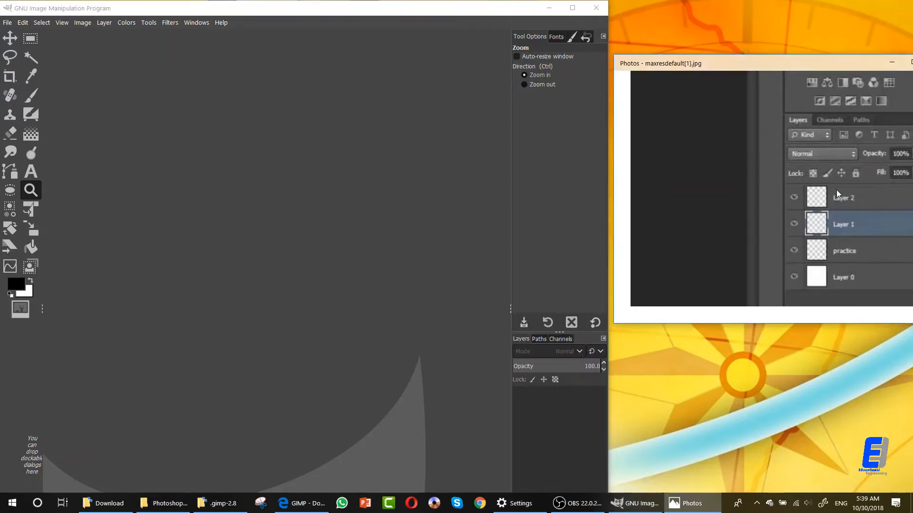
scroll(823, 190, "down", 1)
scroll(841, 190, "down", 1)
scroll(803, 168, "up", 3)
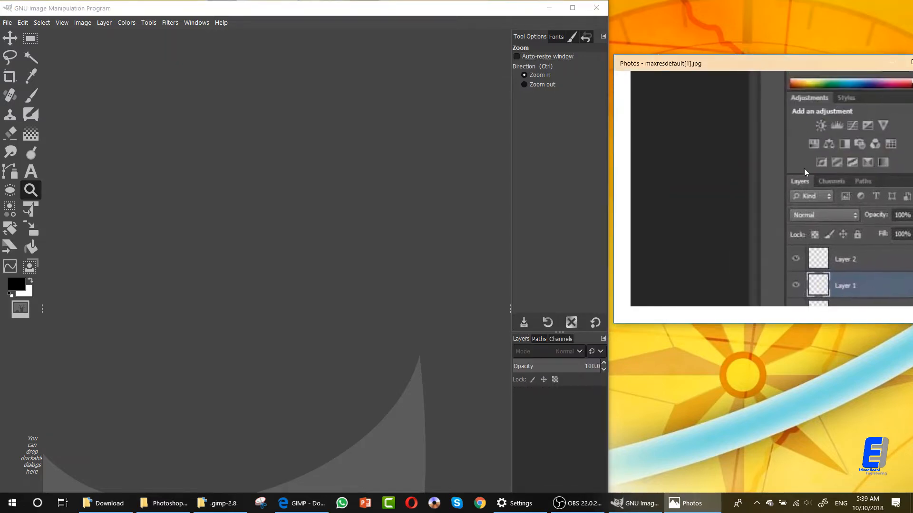
left_click_drag(804, 168, 801, 212)
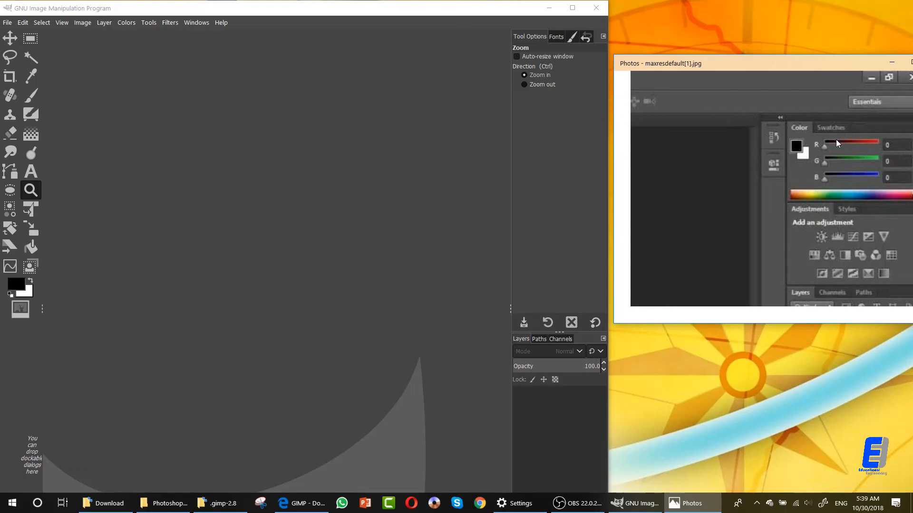
left_click_drag(676, 63, 481, 73)
left_click(740, 71)
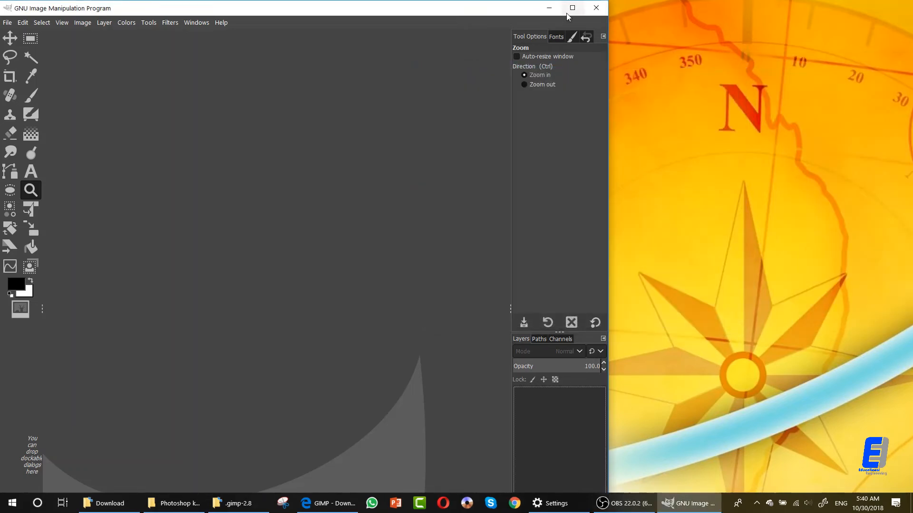
left_click(568, 8)
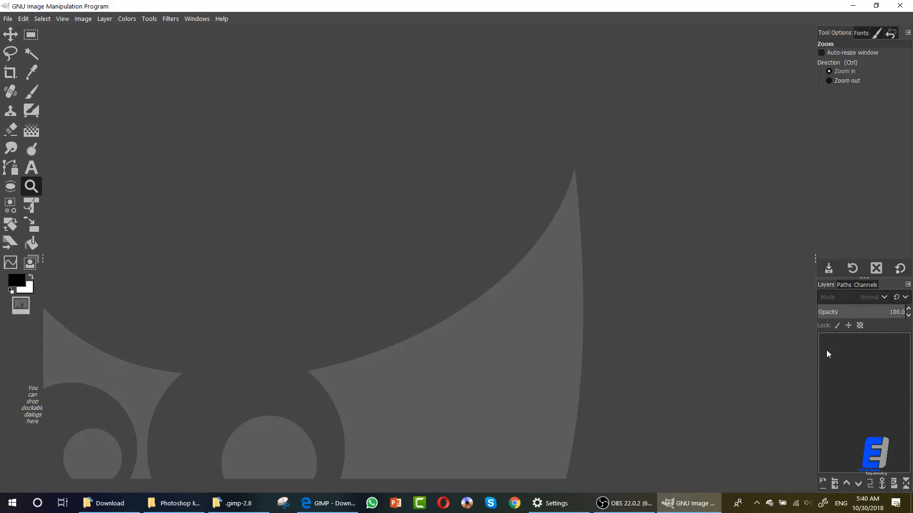
left_click(907, 285)
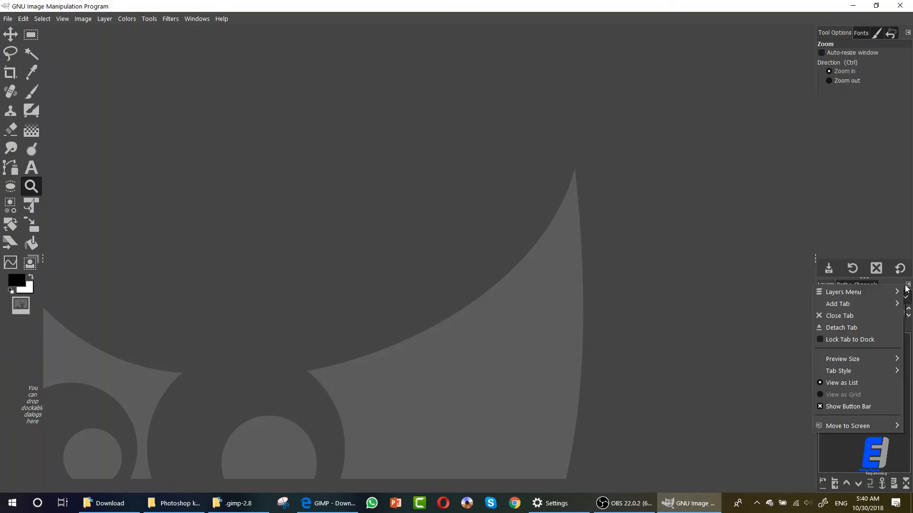
left_click(658, 275)
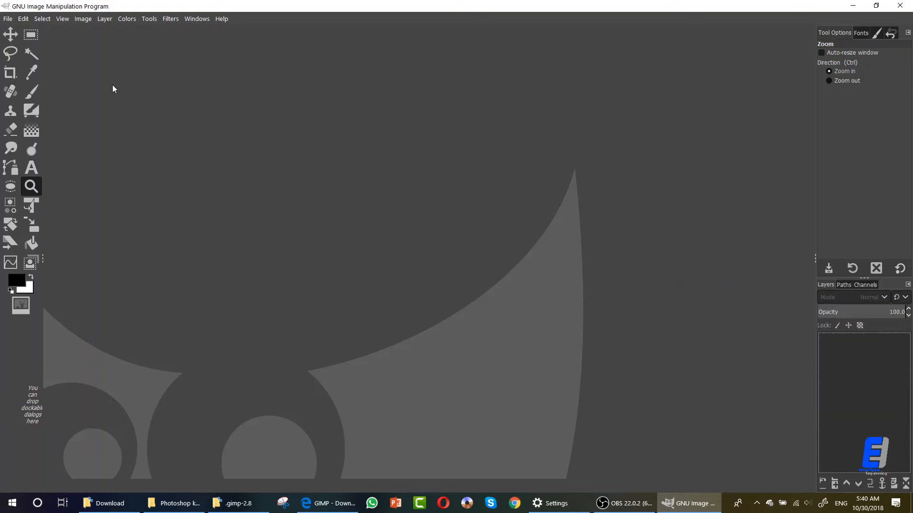
- Open the interface Theme preferences and move the dialog toward the middle of the screen
left_click(150, 19)
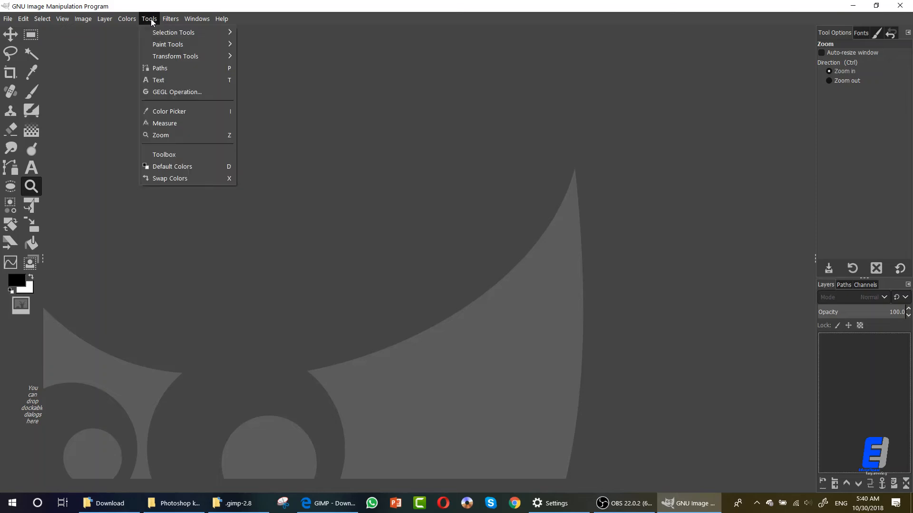
mouse_move(26, 22)
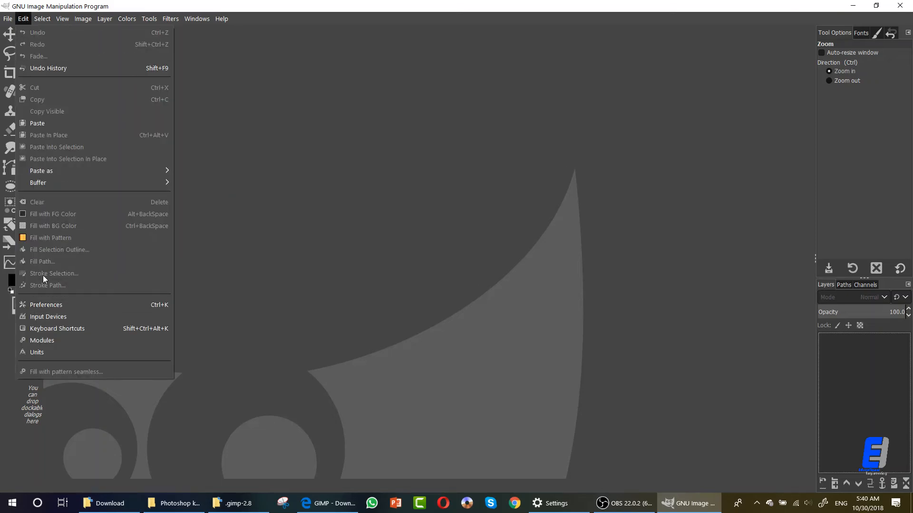
left_click(47, 300)
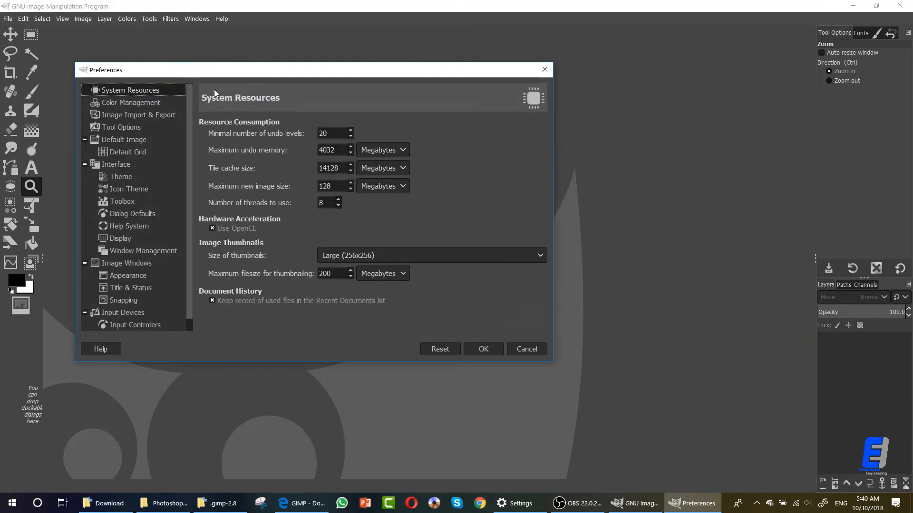
left_click_drag(224, 74, 368, 88)
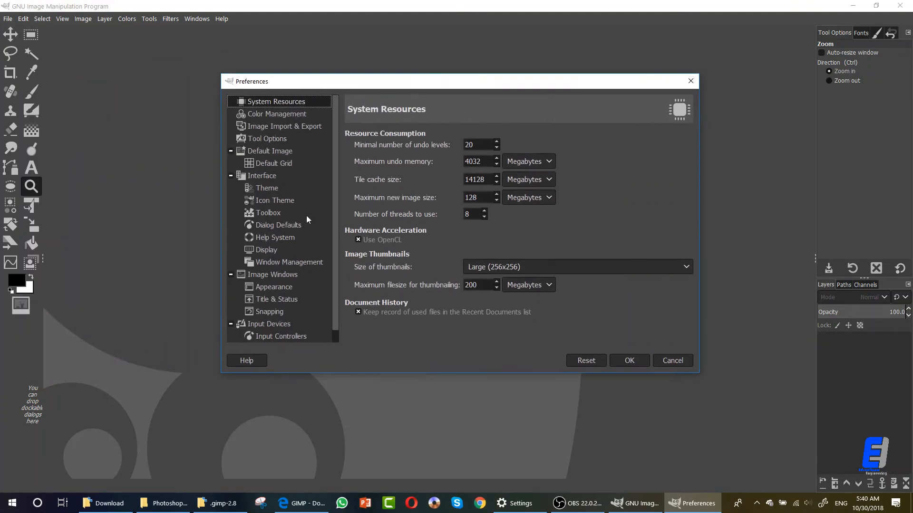
left_click(276, 188)
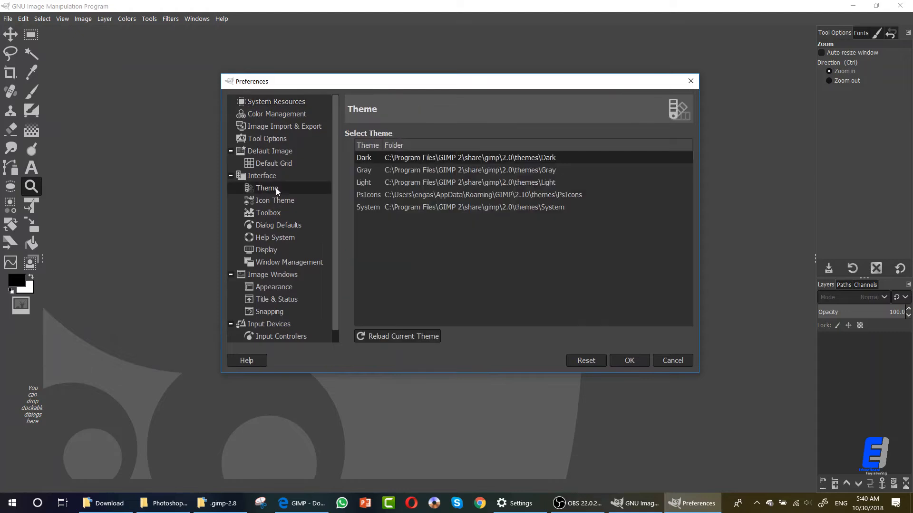
- Try the Gray, Light, PsIcons and System themes, and return to the Dark theme
left_click(390, 170)
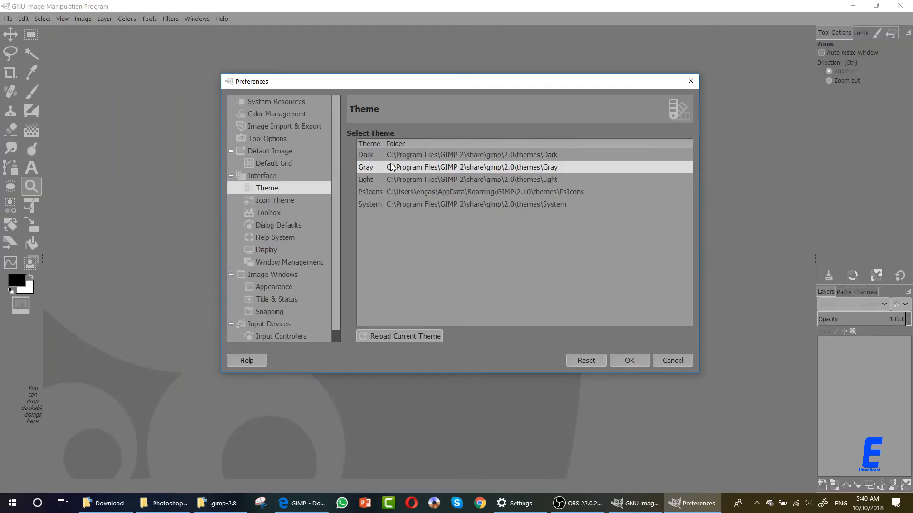
key("Down")
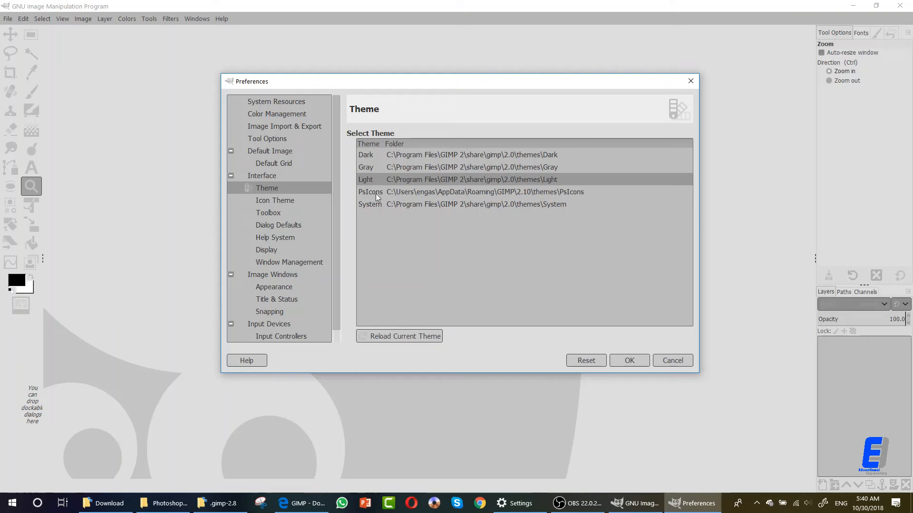
left_click(363, 193)
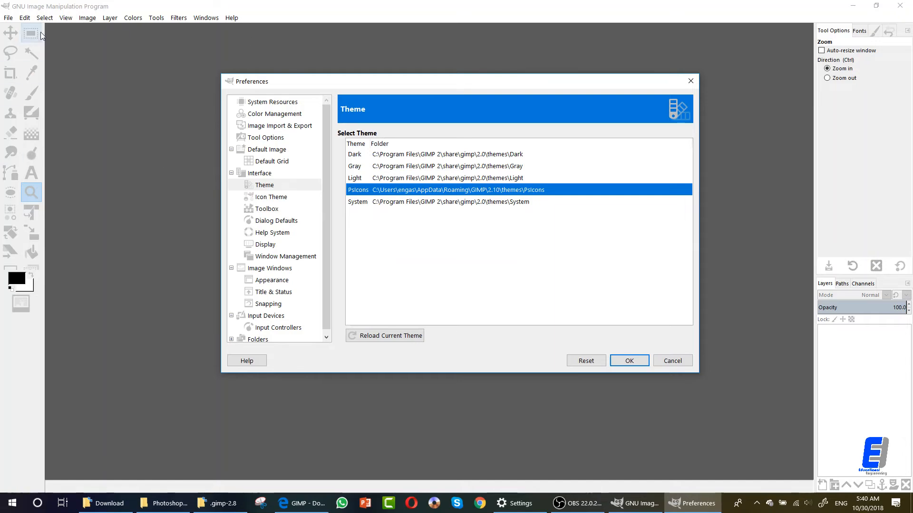
left_click(384, 203)
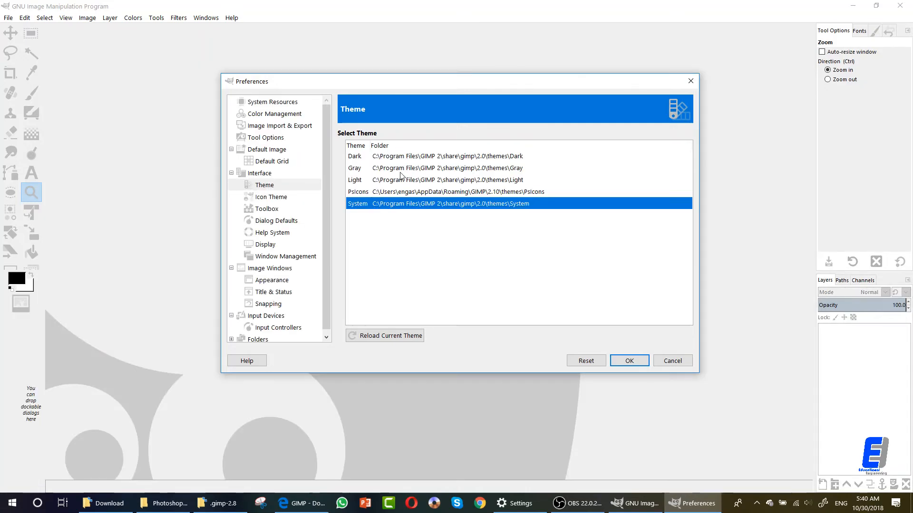
left_click(381, 157)
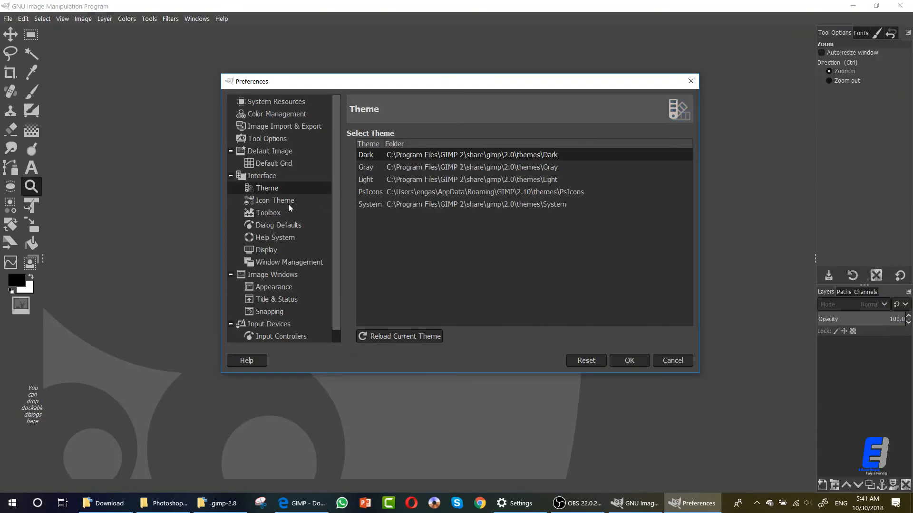
- Preview the Color and Legacy icon themes and the Medium icon size, returning to the Symbolic theme and Large size
left_click(288, 202)
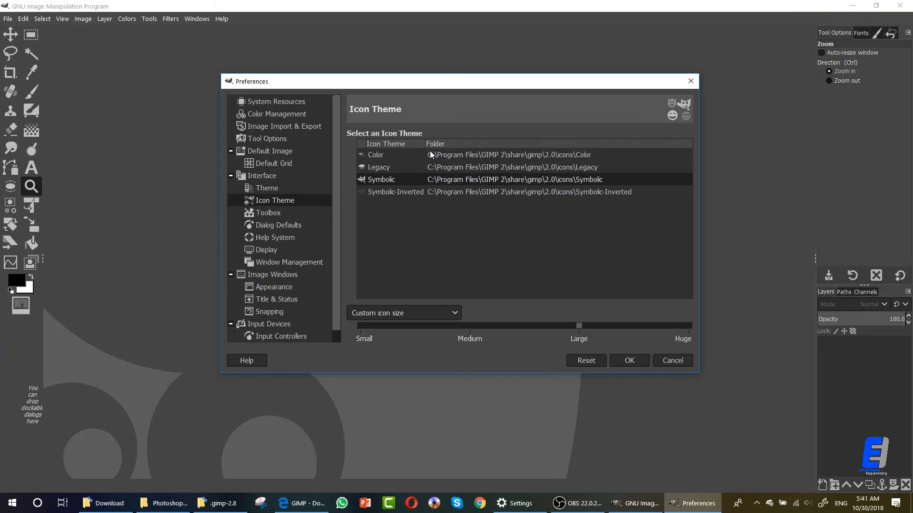
left_click(442, 155)
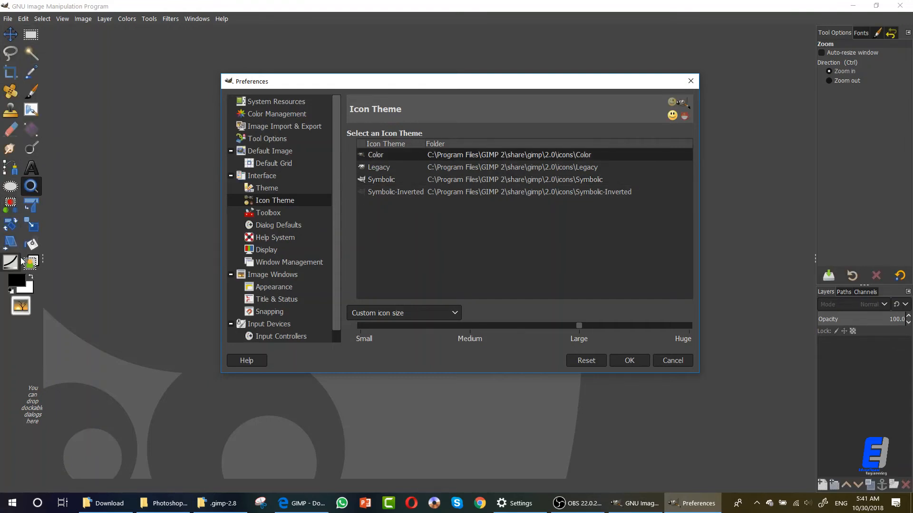
left_click(398, 167)
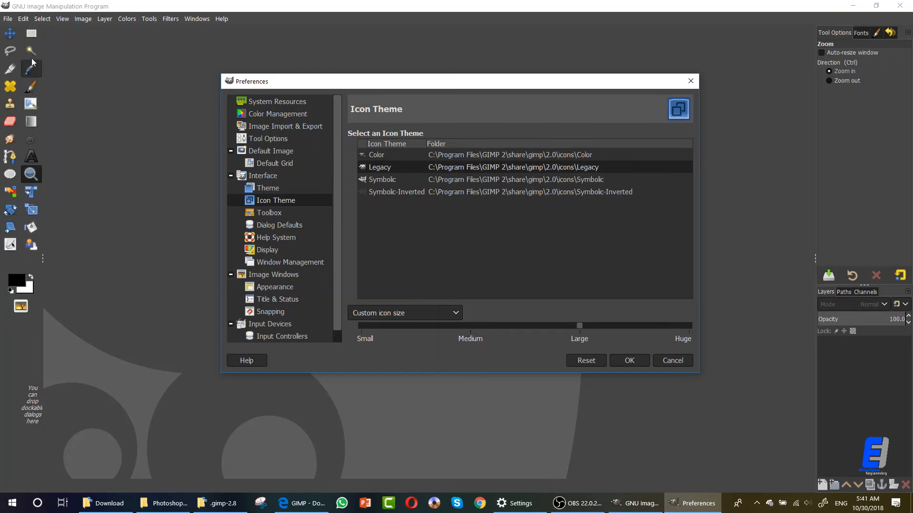
left_click(384, 183)
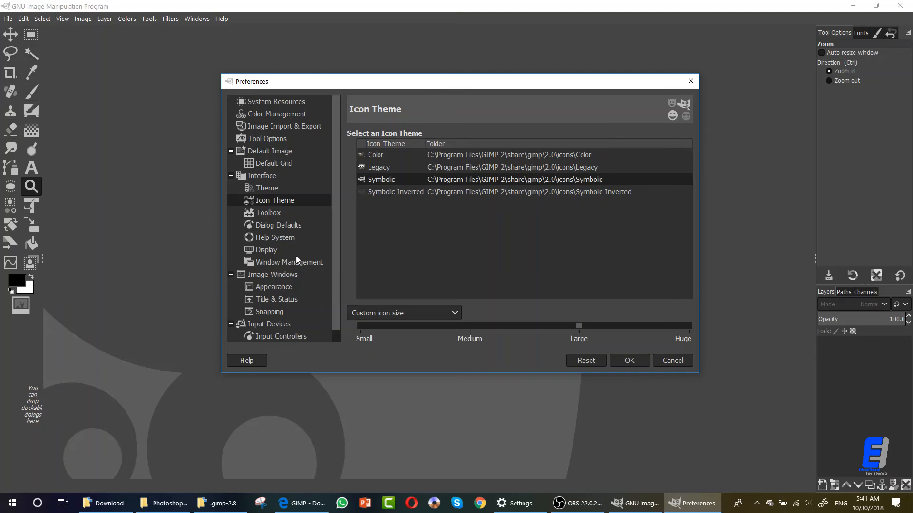
left_click_drag(582, 326, 468, 327)
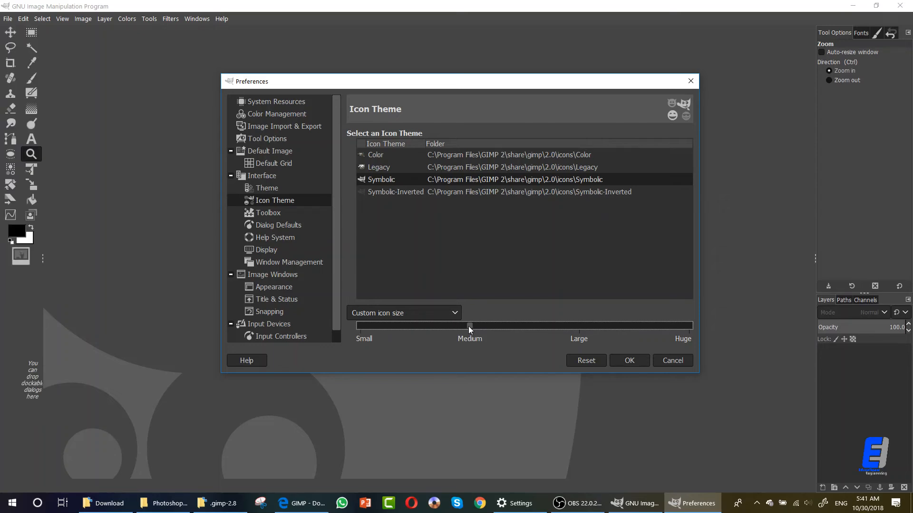
left_click(561, 326)
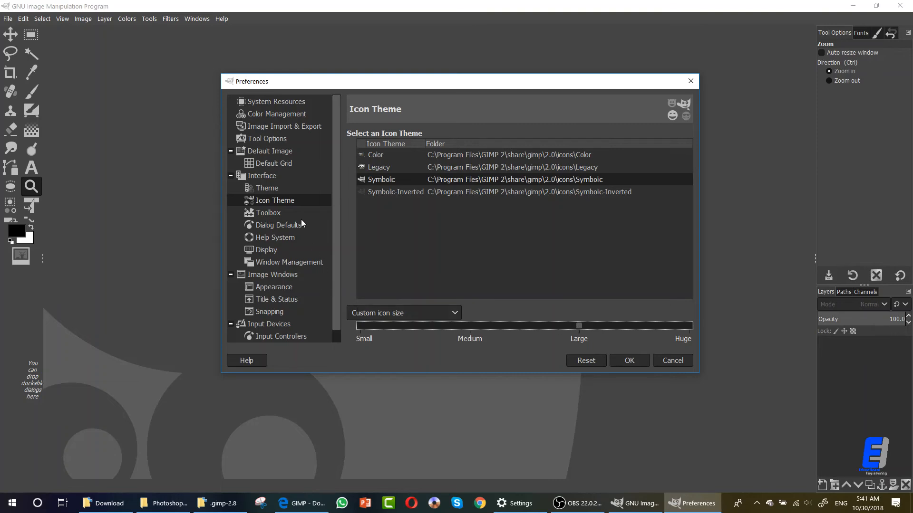
- Review the preferences for the Toolbox, Display, Window Management, image window Appearance, Title & Status and Input Controllers
left_click(269, 213)
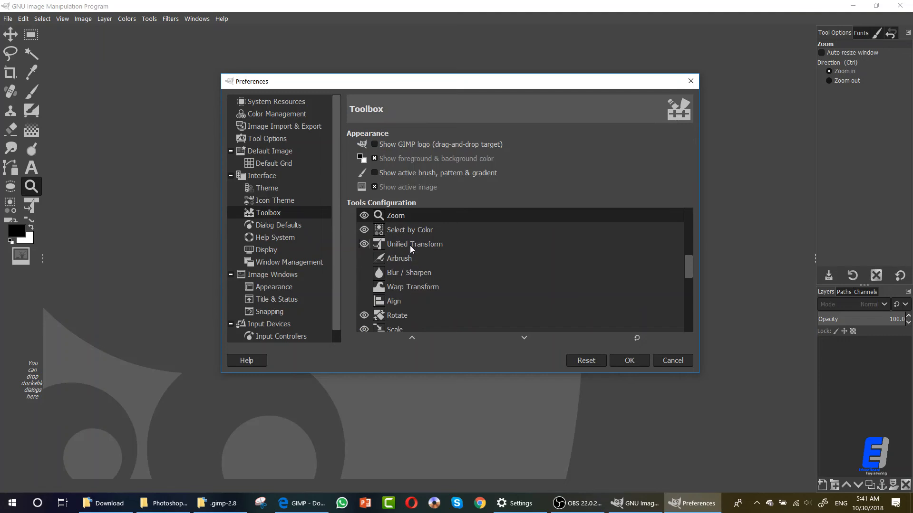
scroll(410, 245, "down", 4)
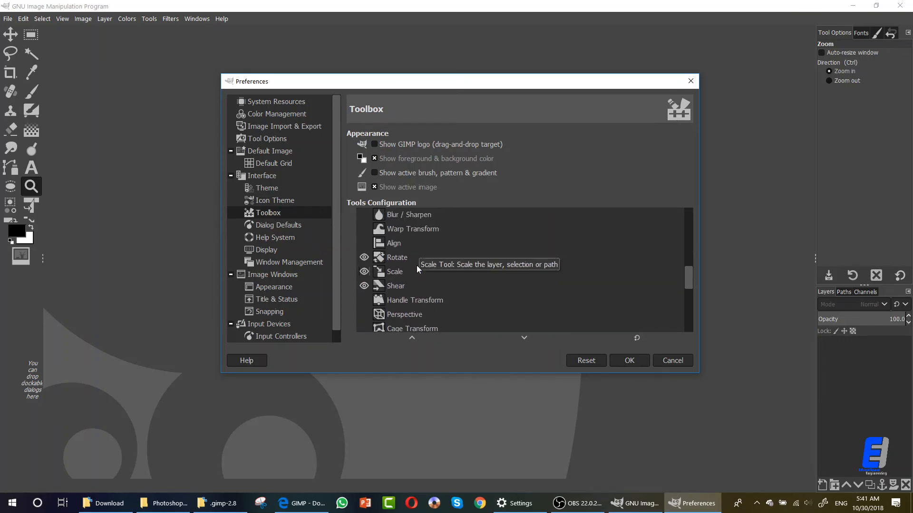
scroll(416, 265, "up", 4)
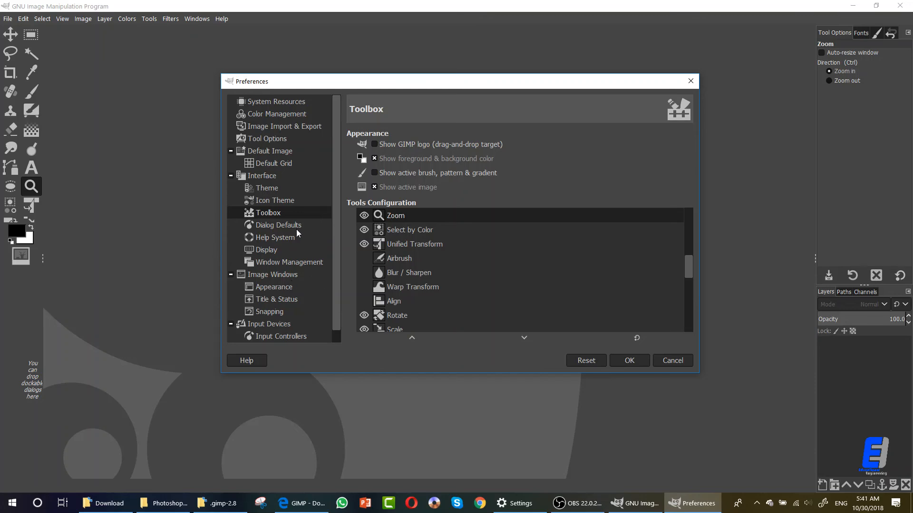
left_click(286, 250)
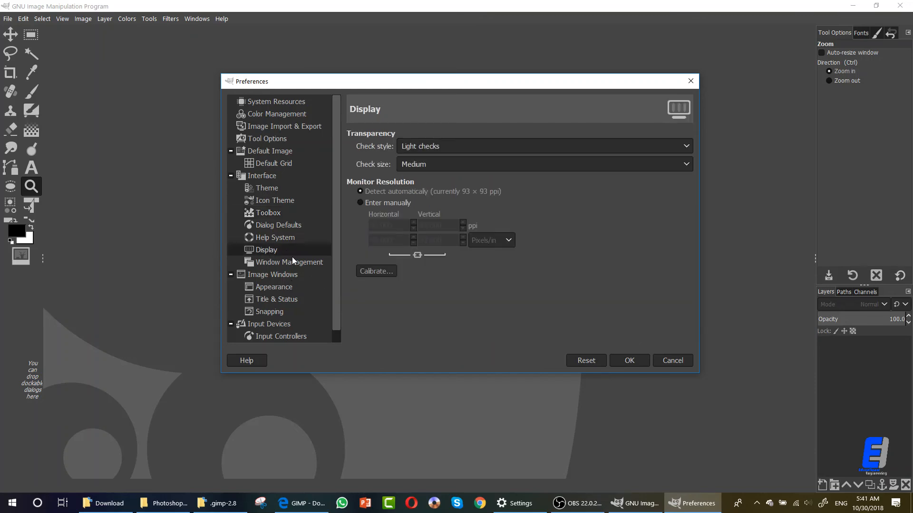
scroll(335, 258, "down", 1)
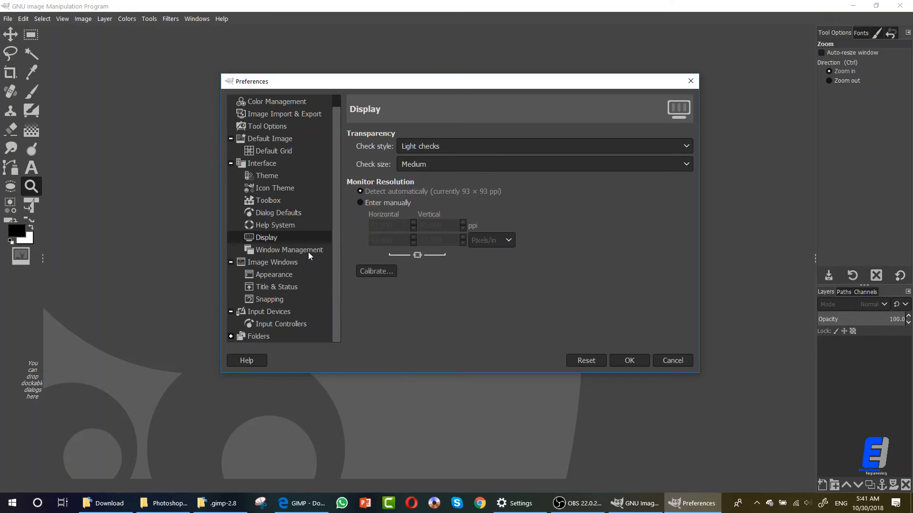
left_click(308, 252)
left_click(288, 275)
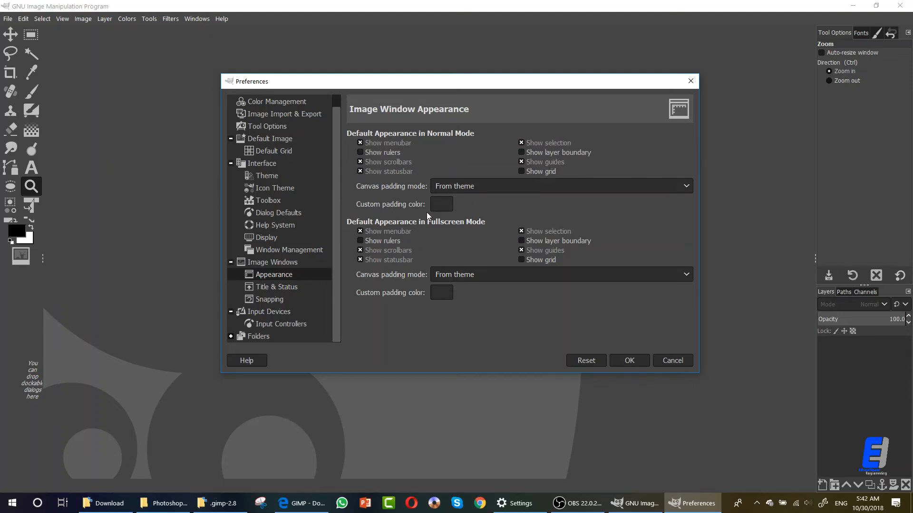
left_click(287, 288)
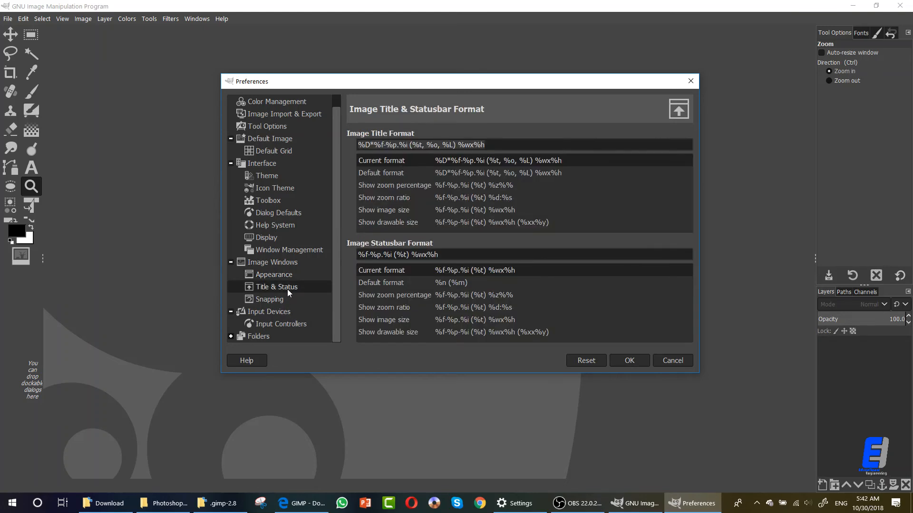
left_click(269, 325)
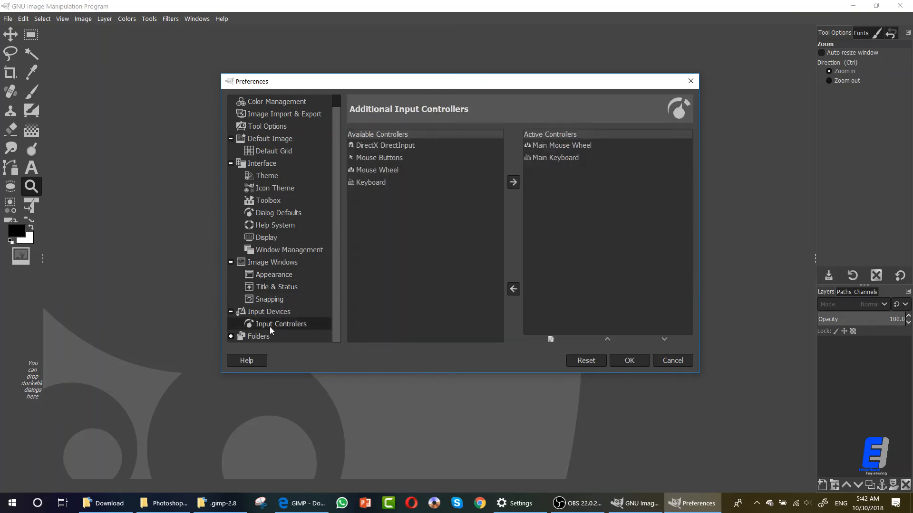
- Review the System Resources memory and cache settings, Color Management, Image Import & Export and Tool Options preferences
scroll(280, 317, "up", 1)
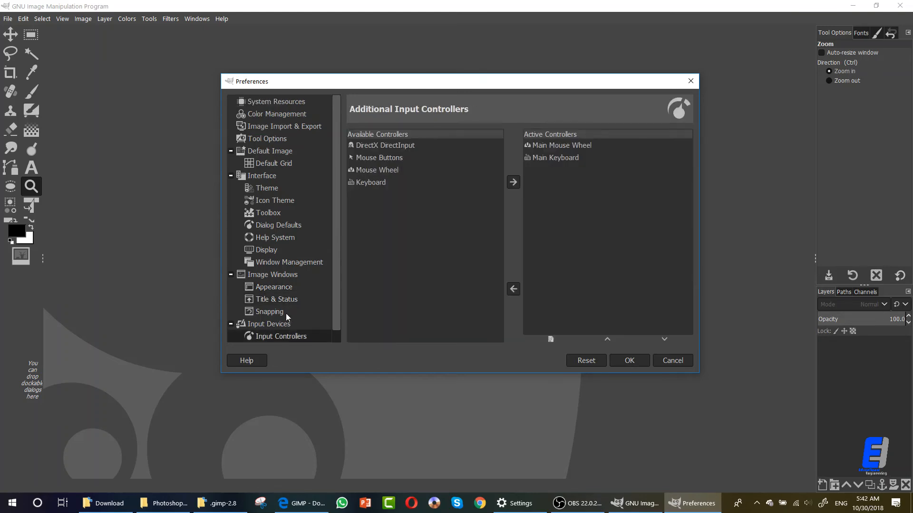
left_click(276, 102)
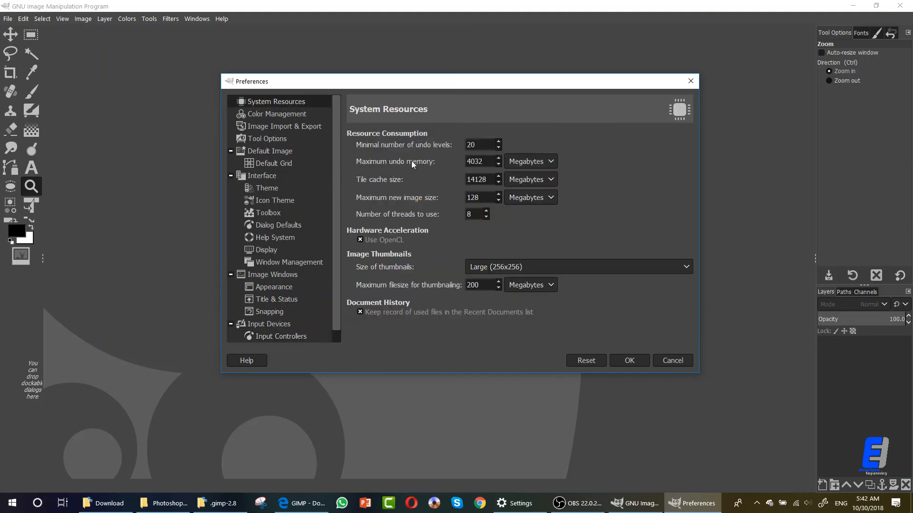
double_click(475, 161)
double_click(476, 178)
left_click(287, 116)
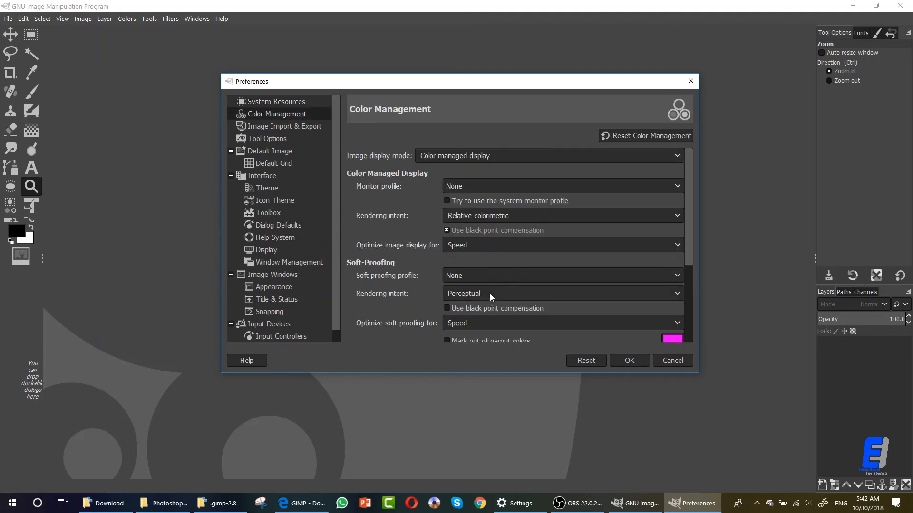
left_click(264, 126)
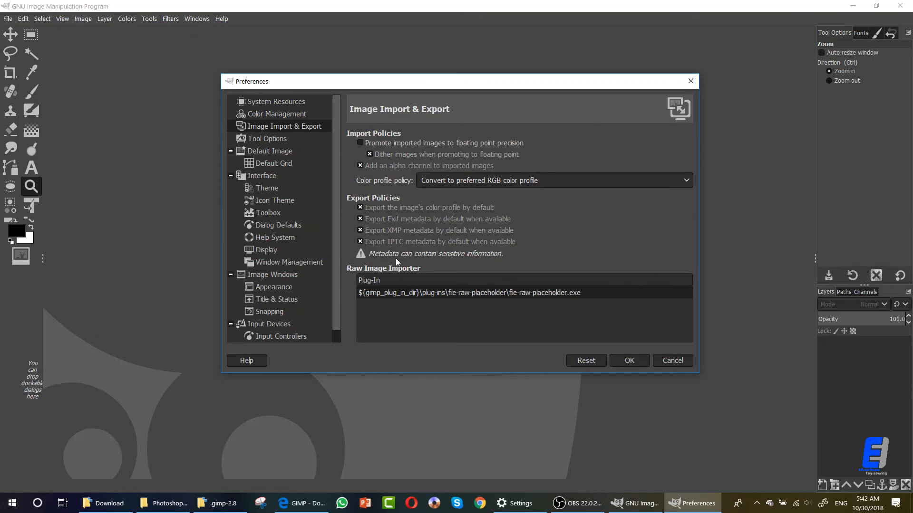
left_click(284, 139)
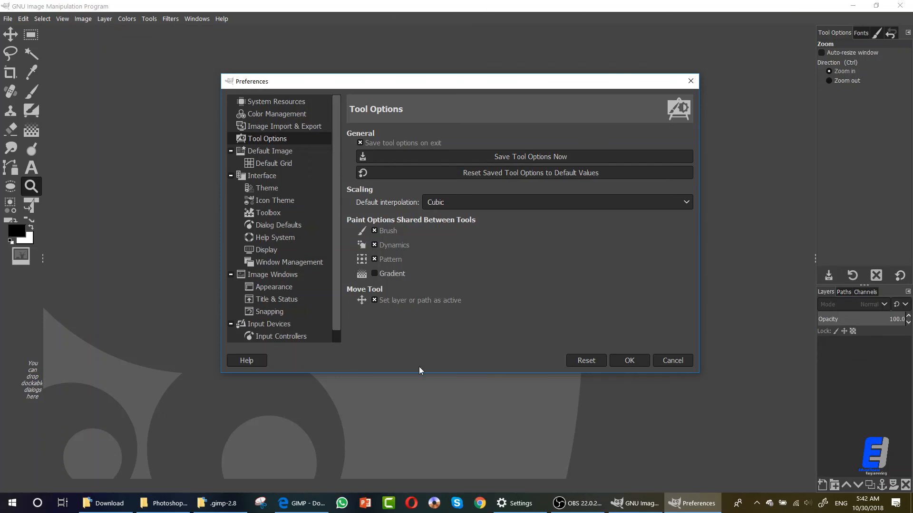
- Examine the general Interface preferences and the keyboard shortcut configuration, and close the shortcuts dialog
left_click(260, 177)
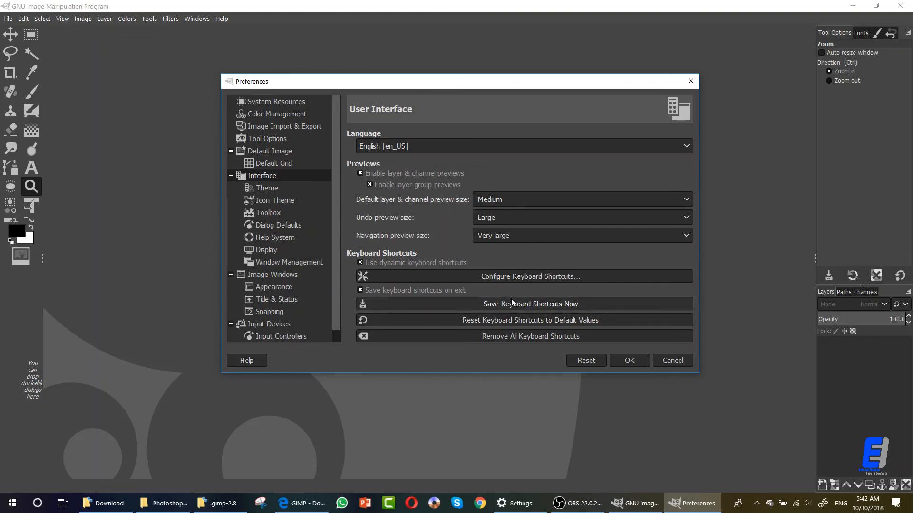
left_click(533, 276)
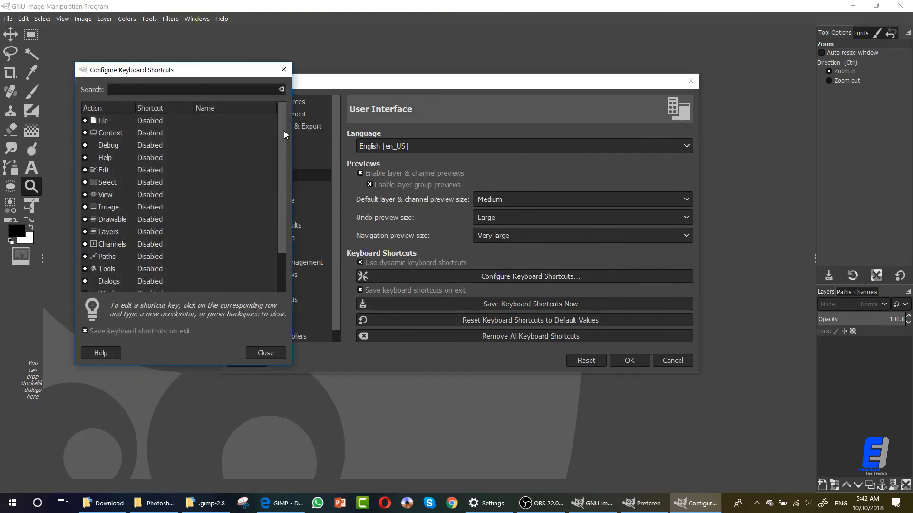
mouse_move(284, 130)
left_mouse_down()
mouse_move(274, 218)
mouse_move(286, 115)
left_mouse_up()
left_click(283, 70)
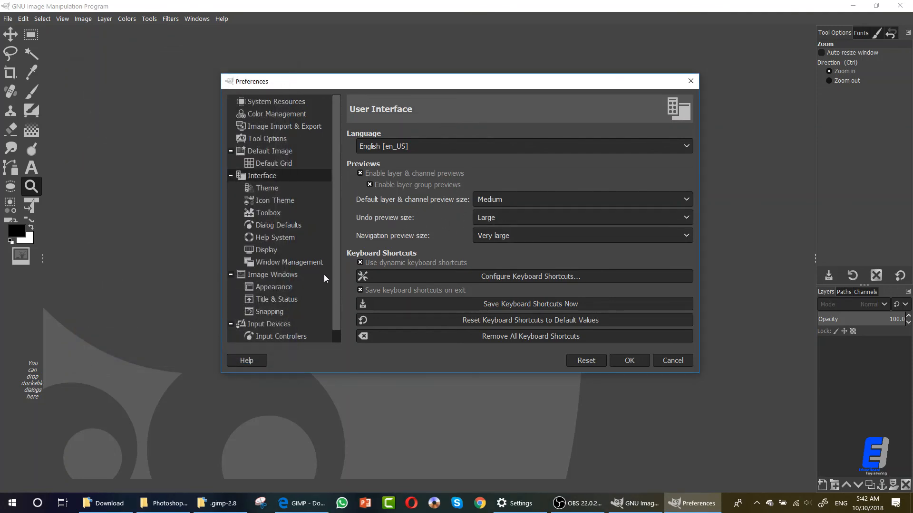
left_click_drag(333, 291, 336, 255)
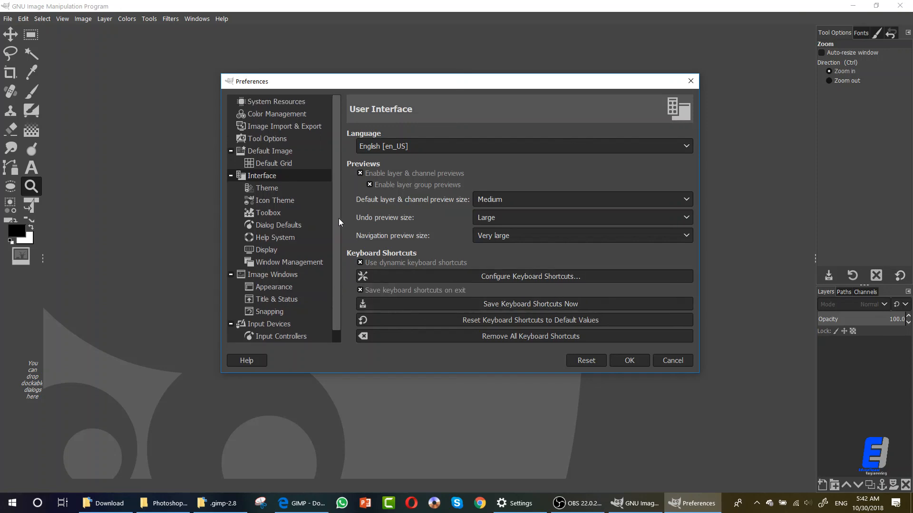